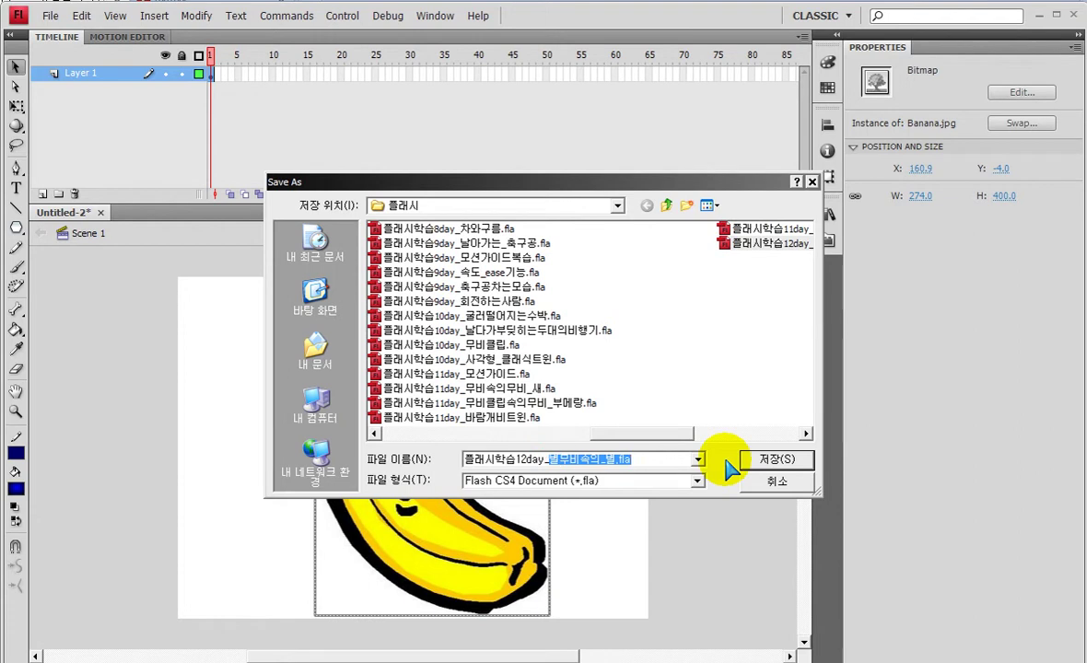
# Save the document as 플래시학습12day_바나나_무비속의_무비클립.fla in the 플래시 folder
pyautogui.write('ㅏ나')
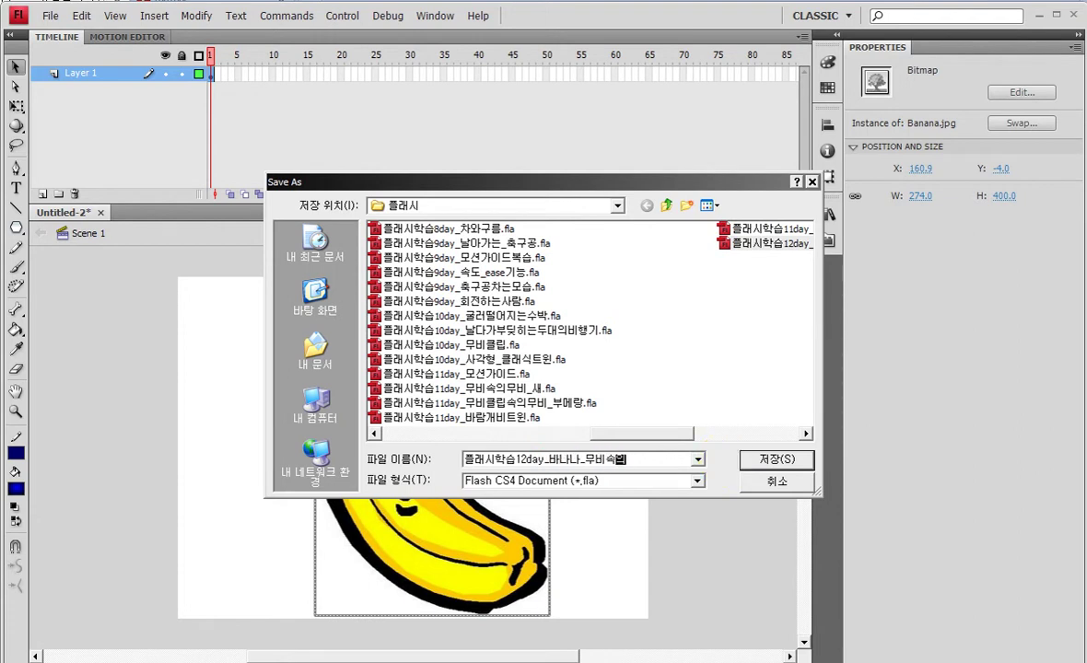
pyautogui.press('Return')
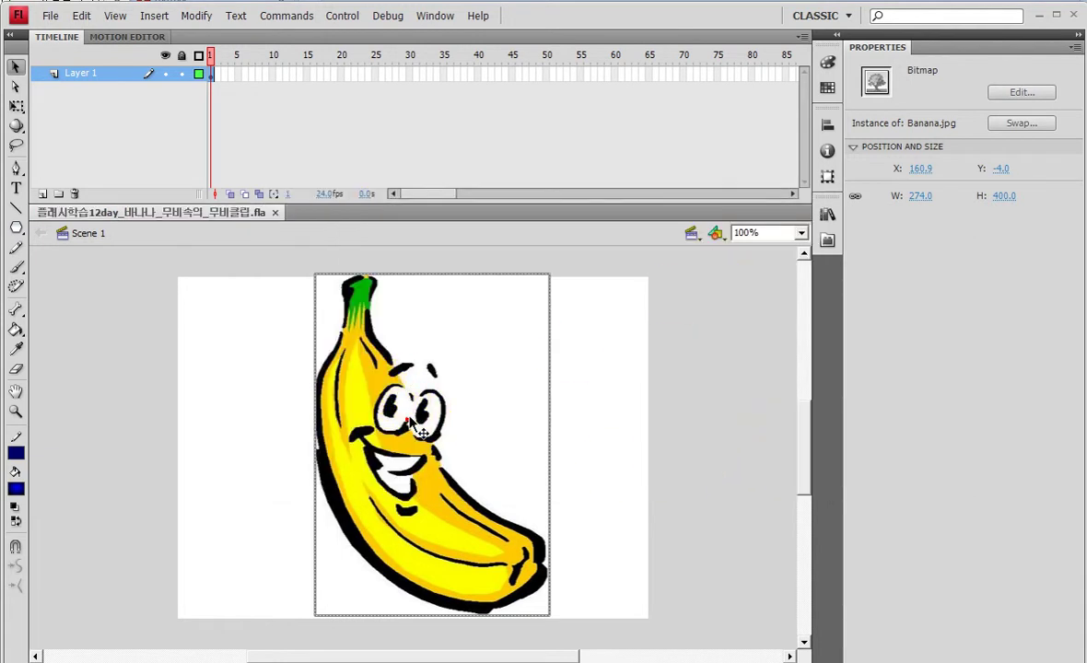
# Scale the banana bitmap on the stage to 42% in width and height
pyautogui.click(827, 176)
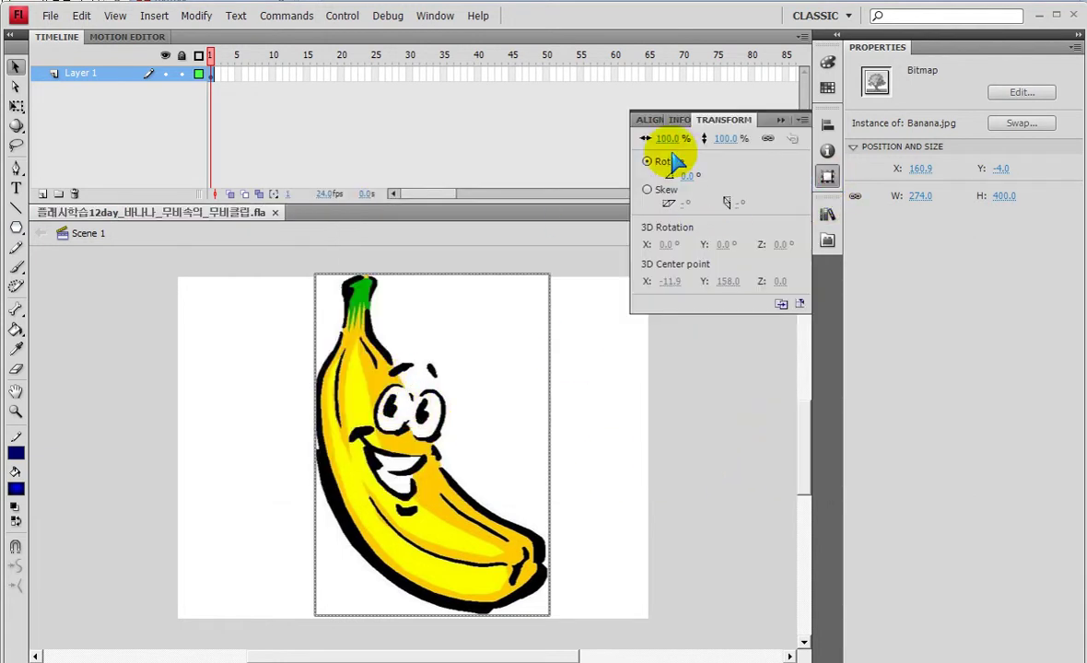
pyautogui.moveTo(667, 139); pyautogui.dragTo(619, 138)
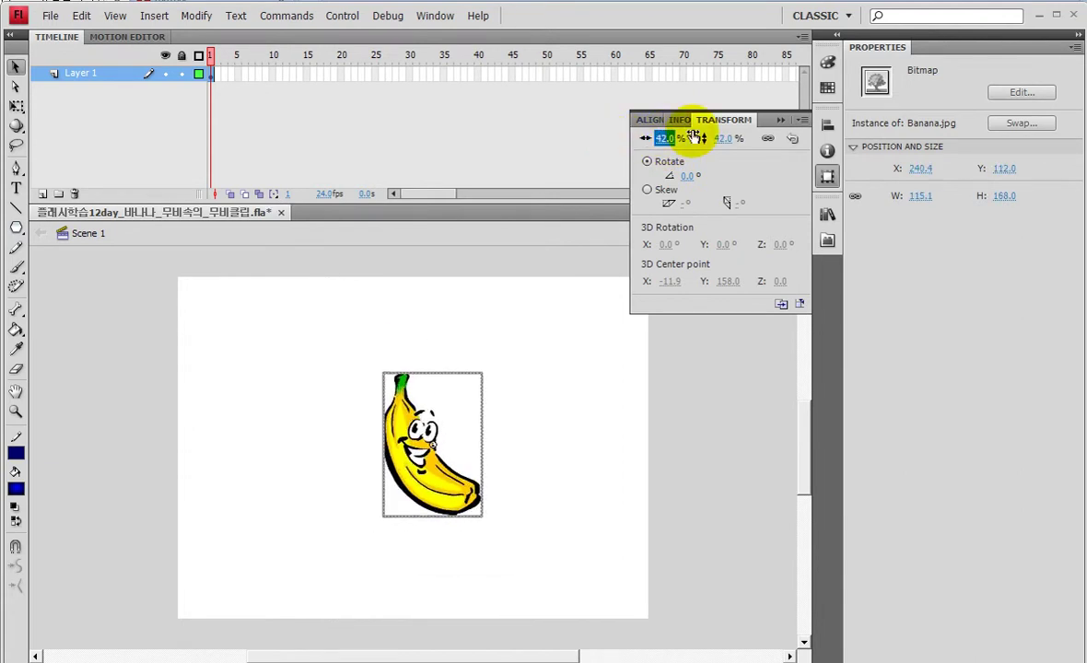
pyautogui.click(776, 121)
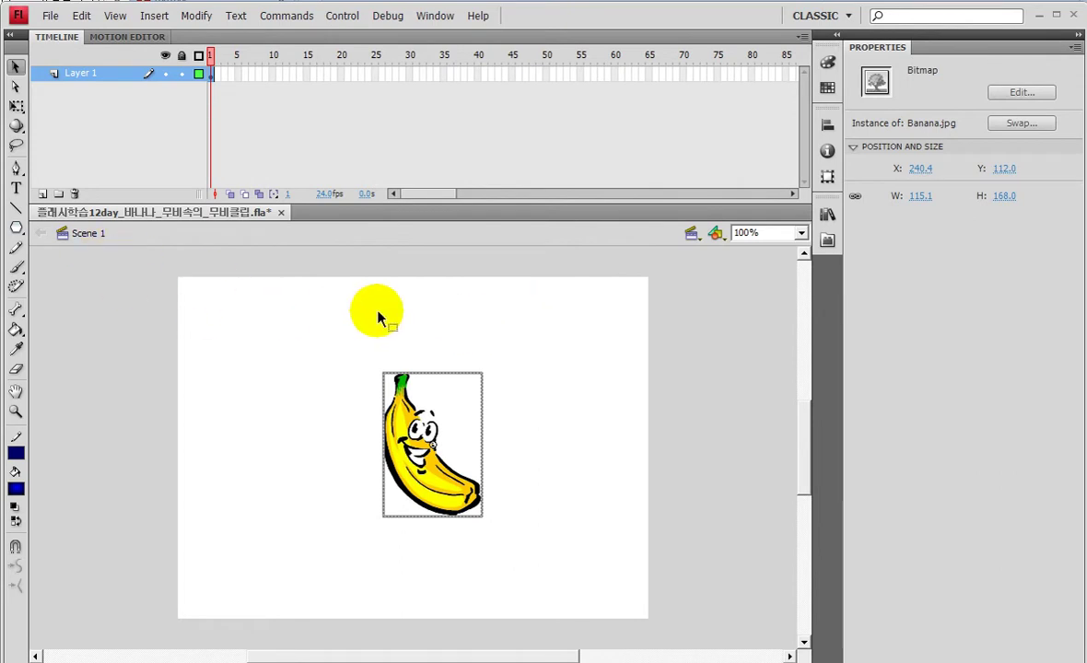
# Convert the banana bitmap to a movie clip symbol named 바나나무비
pyautogui.press('F8')
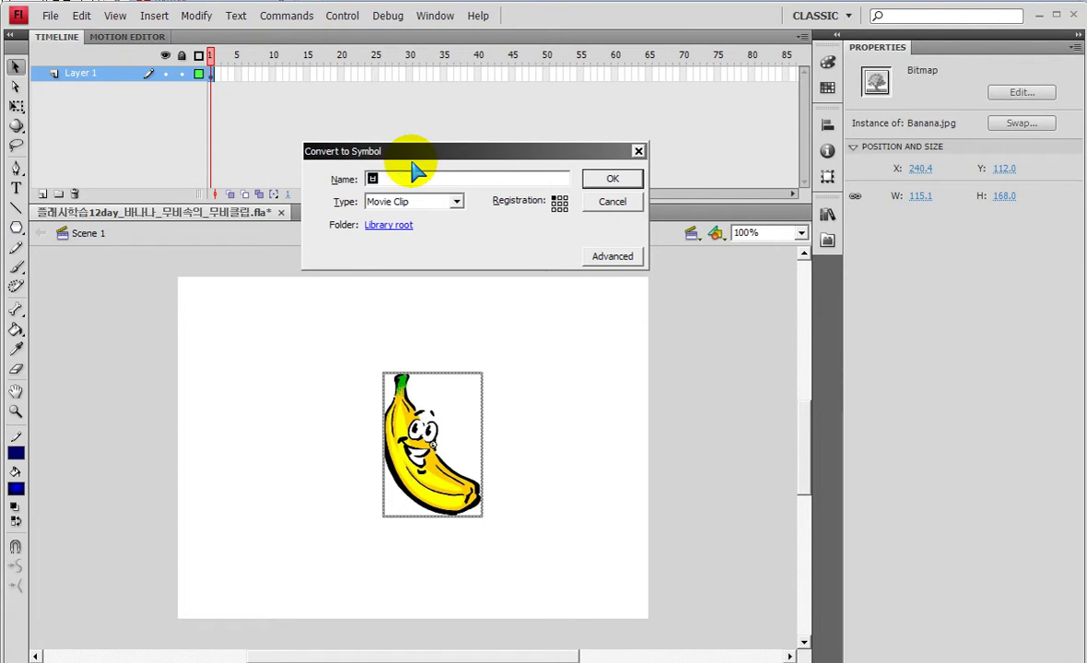
pyautogui.write('바나나무비')
pyautogui.press('Return')
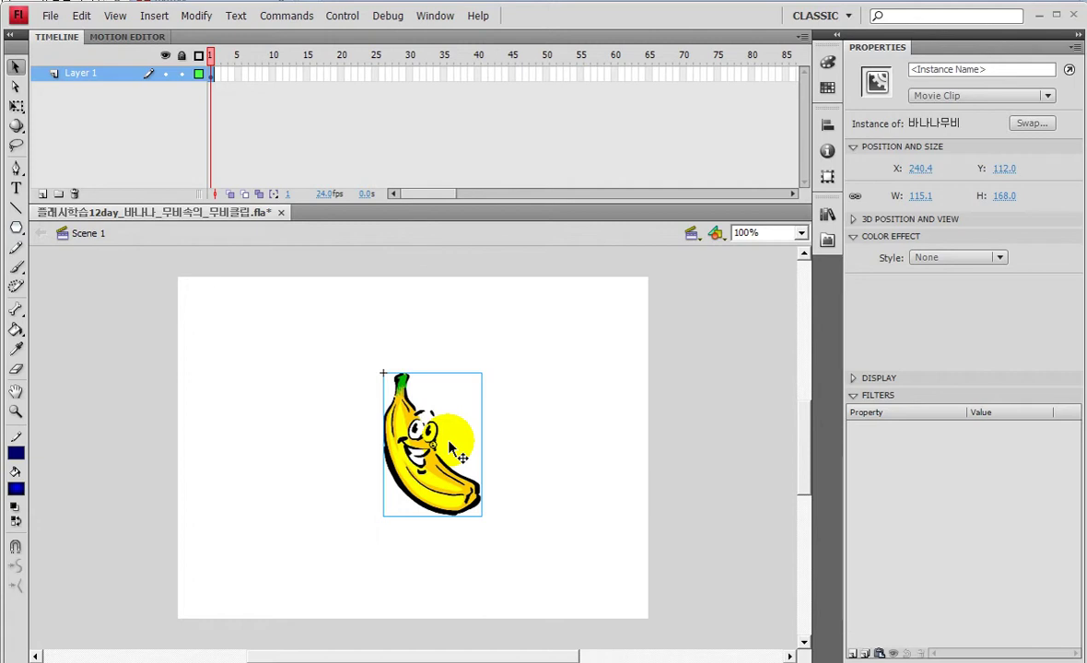
# Convert the banana clip again into an outer movie clip symbol named 바나나무비-1
pyautogui.press('F8')
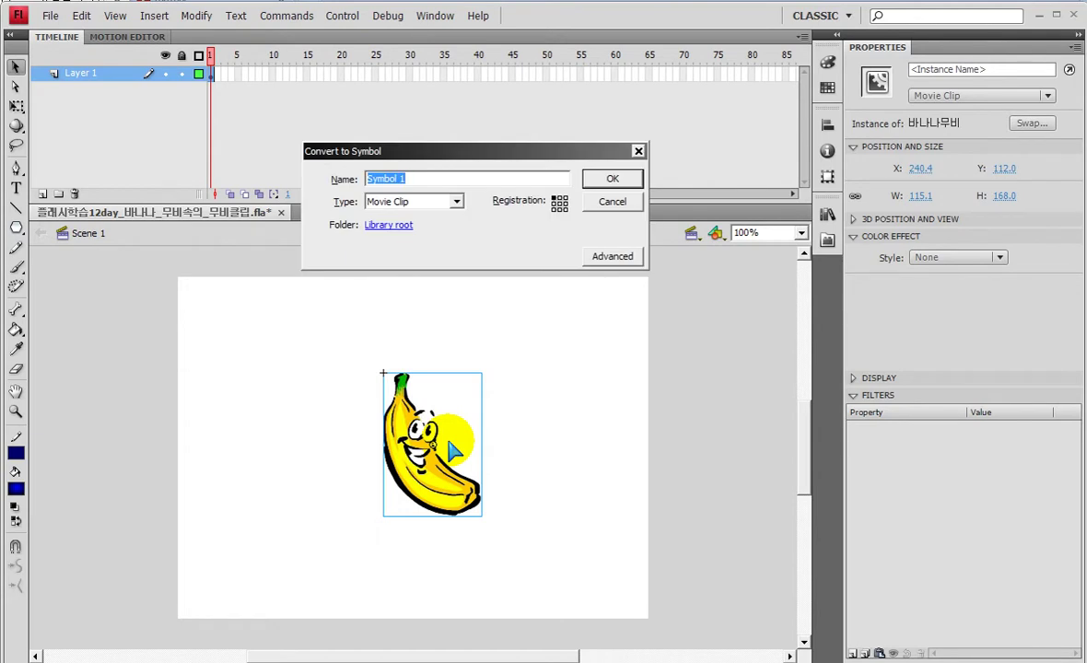
pyautogui.write('바나나무비-1')
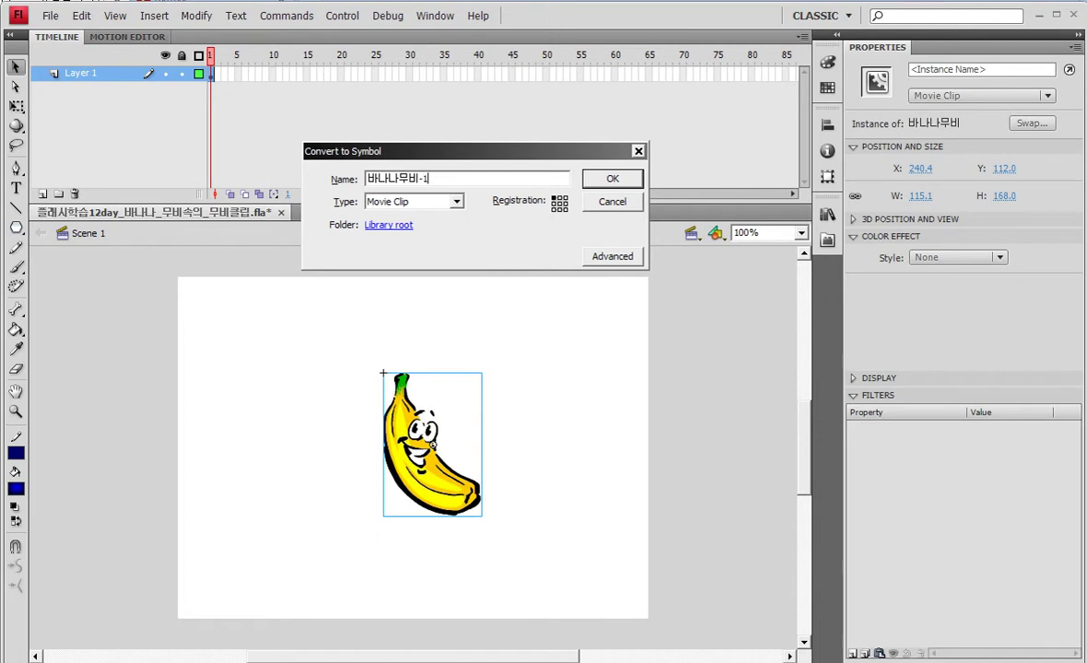
pyautogui.press('Return')
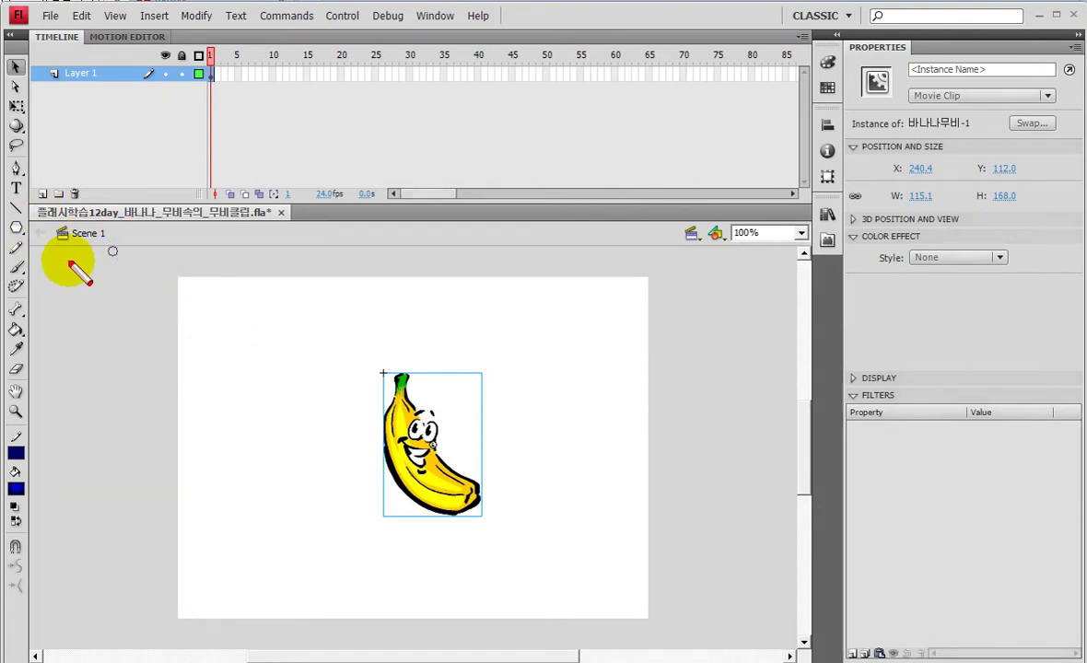
pyautogui.moveTo(57, 259)
pyautogui.mouseDown()
pyautogui.moveTo(90, 192)
pyautogui.moveTo(108, 241)
pyautogui.mouseUp()
pyautogui.moveTo(420, 430)
pyautogui.mouseDown()
pyautogui.moveTo(454, 458)
pyautogui.moveTo(368, 442)
pyautogui.moveTo(502, 425)
pyautogui.moveTo(401, 479)
pyautogui.moveTo(457, 419)
pyautogui.moveTo(470, 531)
pyautogui.moveTo(442, 506)
pyautogui.mouseUp()
pyautogui.press('Escape')
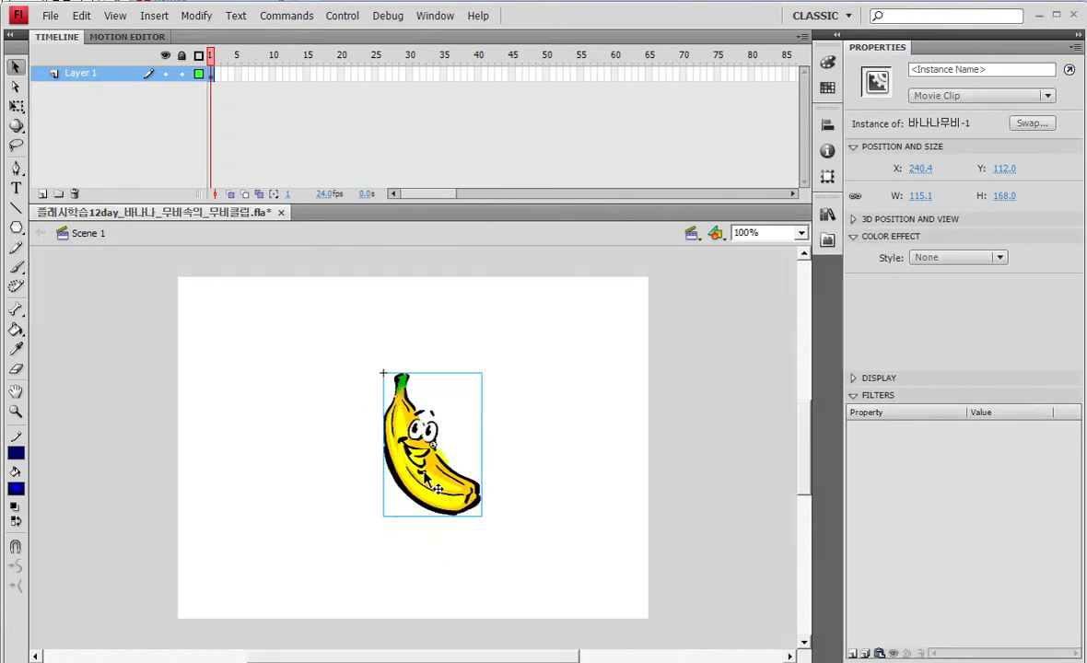
# Open the 바나나무비-1 movie clip on the stage for editing in place
pyautogui.doubleClick(422, 465)
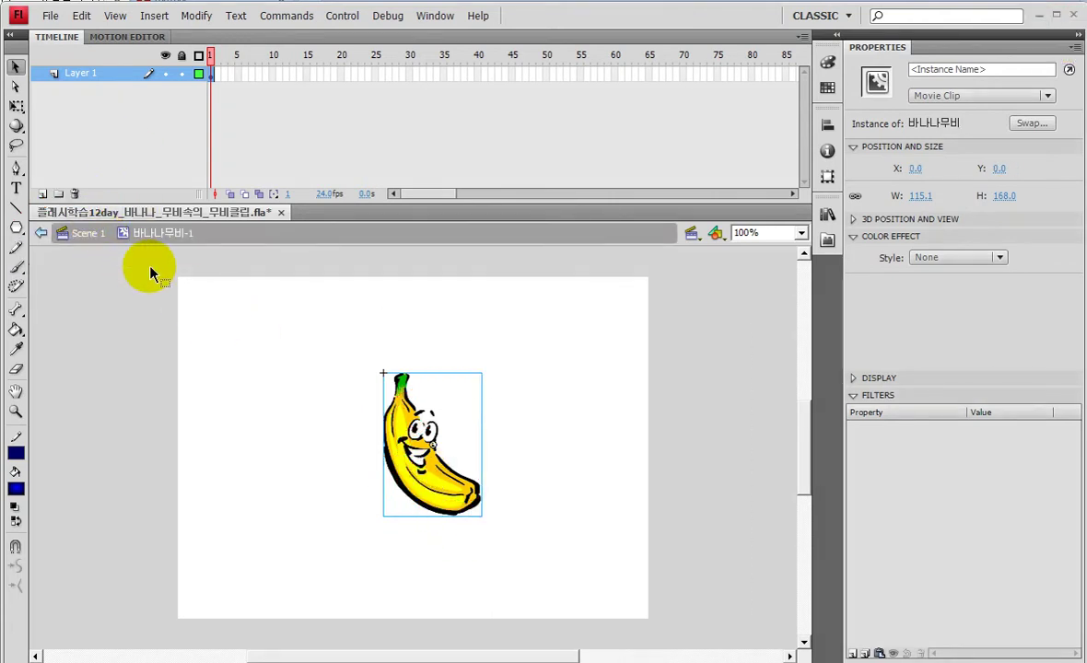
pyautogui.hotkey('ctrl', '2')
pyautogui.moveTo(63, 255)
pyautogui.mouseDown()
pyautogui.moveTo(50, 244)
pyautogui.moveTo(75, 259)
pyautogui.mouseUp()
pyautogui.moveTo(184, 246)
pyautogui.mouseDown()
pyautogui.moveTo(146, 256)
pyautogui.moveTo(191, 275)
pyautogui.mouseUp()
pyautogui.moveTo(466, 466)
pyautogui.mouseDown()
pyautogui.moveTo(433, 484)
pyautogui.moveTo(413, 382)
pyautogui.moveTo(482, 462)
pyautogui.moveTo(461, 481)
pyautogui.mouseUp()
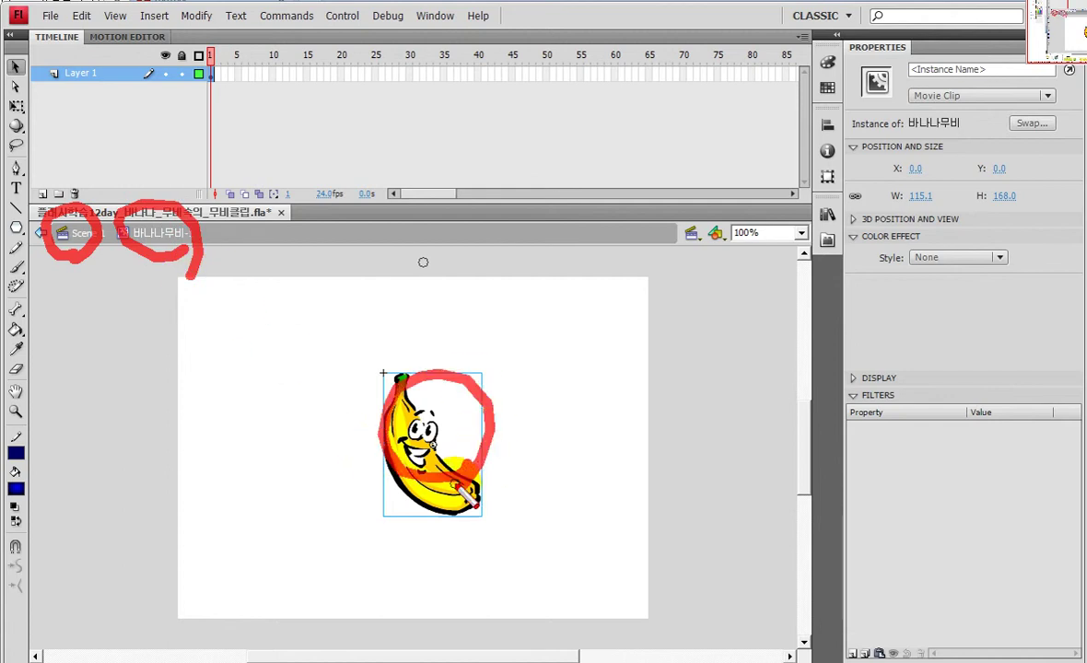
pyautogui.press('Escape')
# Open the nested 바나나무비 clip to examine the symbol nesting, and return to the 바나나무비-1 level
pyautogui.doubleClick(443, 464)
pyautogui.hotkey('ctrl', '2')
pyautogui.moveTo(89, 242)
pyautogui.mouseDown()
pyautogui.moveTo(70, 219)
pyautogui.moveTo(104, 250)
pyautogui.mouseUp()
pyautogui.moveTo(218, 245)
pyautogui.mouseDown()
pyautogui.moveTo(207, 230)
pyautogui.moveTo(234, 258)
pyautogui.mouseUp()
pyautogui.moveTo(160, 250)
pyautogui.mouseDown()
pyautogui.moveTo(145, 253)
pyautogui.moveTo(180, 236)
pyautogui.mouseUp()
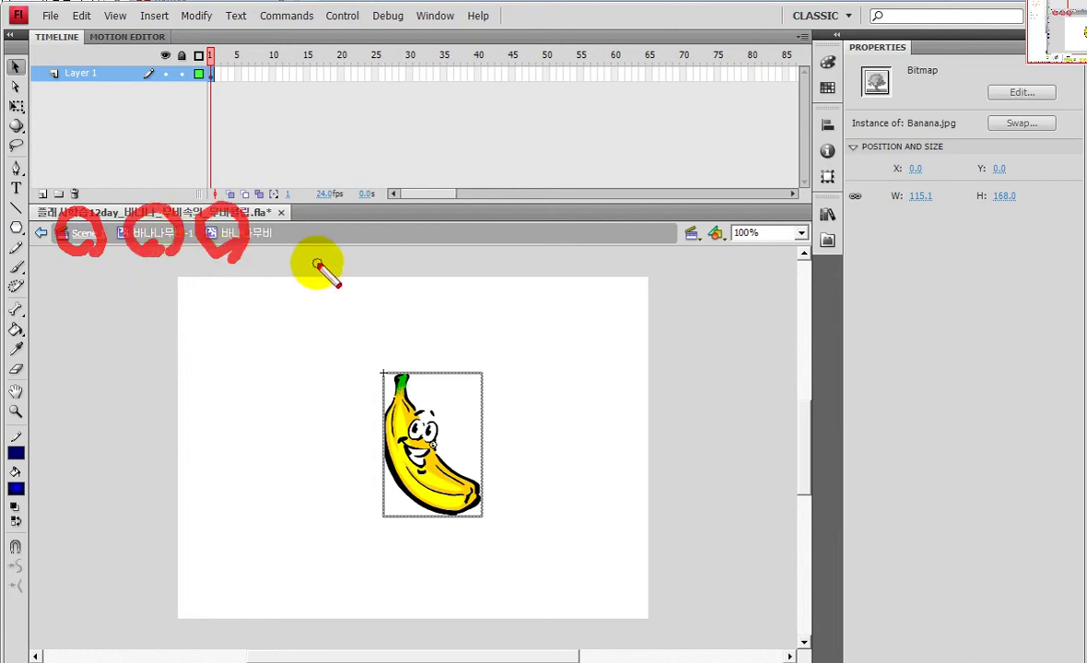
pyautogui.press('Escape')
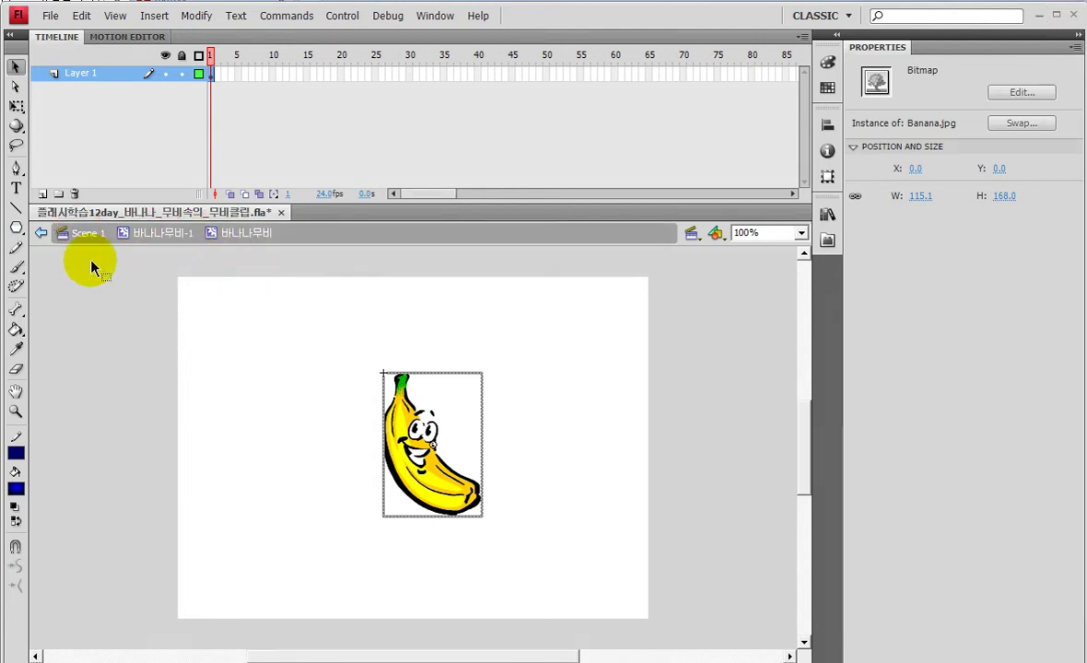
pyautogui.click(159, 237)
pyautogui.hotkey('ctrl', '2')
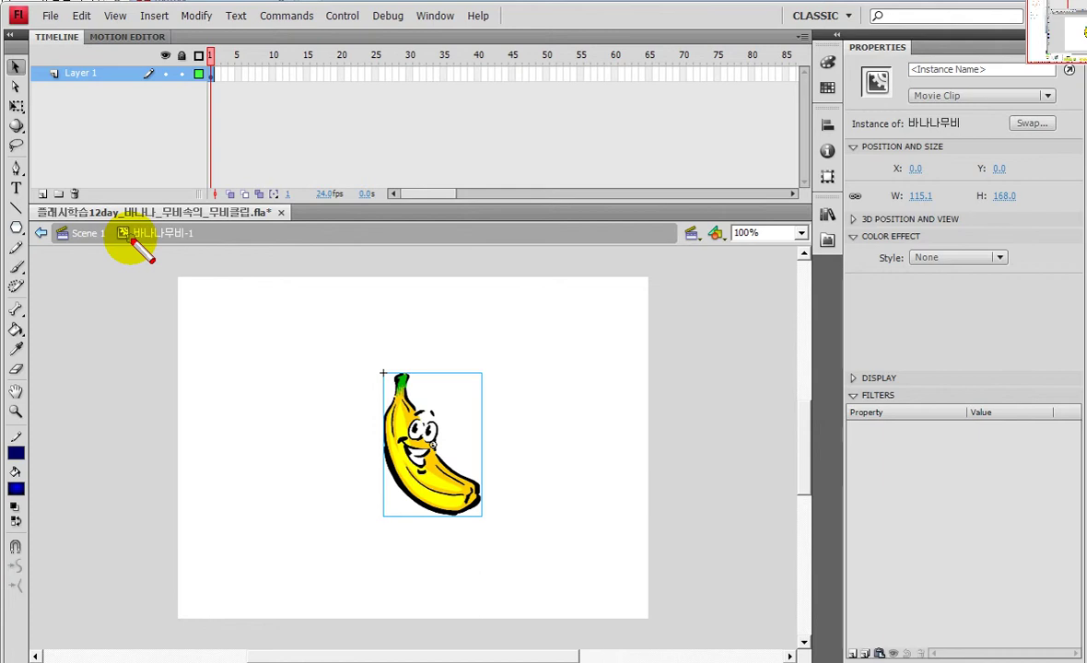
pyautogui.click(277, 80)
pyautogui.moveTo(262, 58)
pyautogui.mouseDown()
pyautogui.moveTo(280, 82)
pyautogui.moveTo(343, 81)
pyautogui.moveTo(315, 65)
pyautogui.mouseUp()
pyautogui.press('Escape')
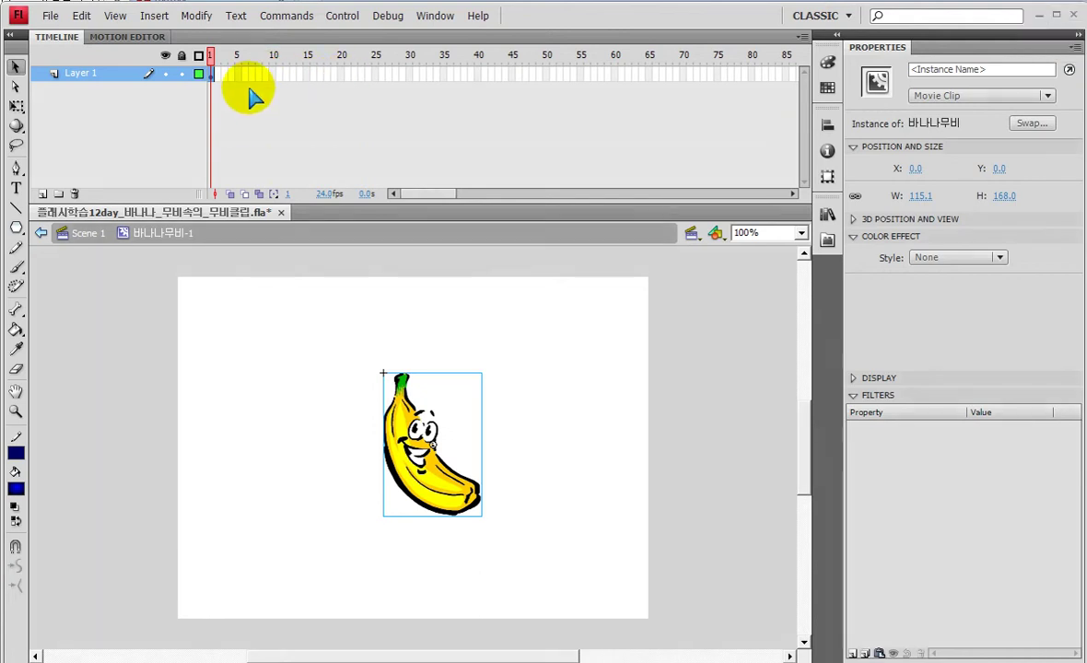
# Insert keyframes at frames 10 and 20 of Layer 1 inside the 바나나무비-1 clip
pyautogui.click(274, 74)
pyautogui.press('F6')
pyautogui.click(341, 74)
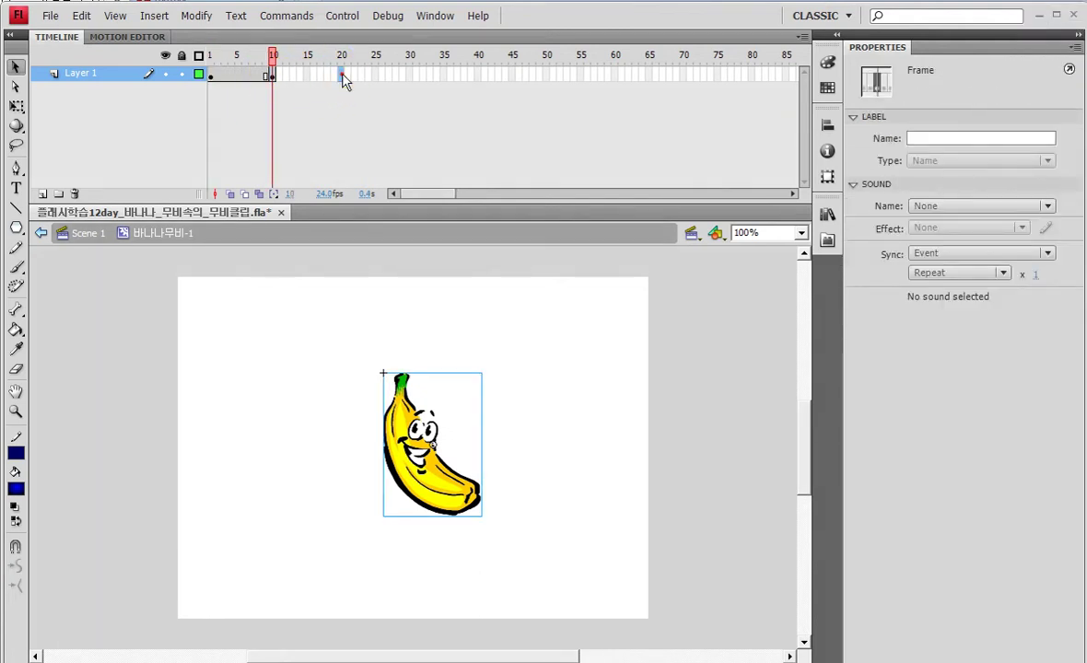
pyautogui.press('F6')
# Apply an Alpha color effect that makes the banana at frame 10 fully transparent
pyautogui.click(456, 455)
pyautogui.click(953, 258)
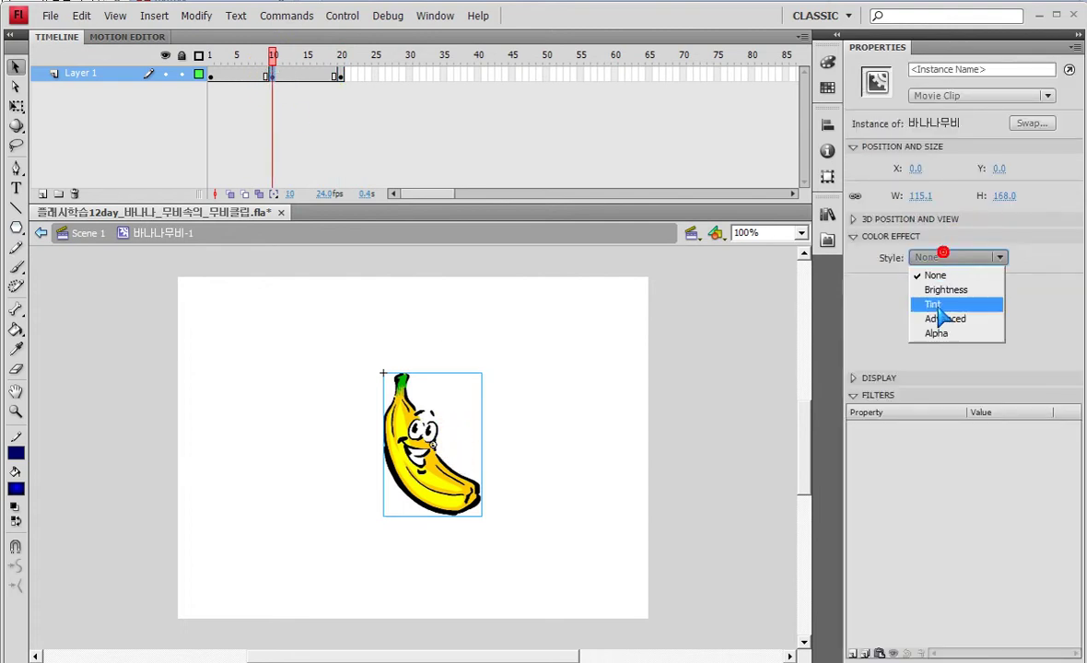
pyautogui.click(937, 334)
# Create classic tweens between the keyframes at frames 1, 10 and 20 of Layer 1
pyautogui.moveTo(245, 73); pyautogui.dragTo(309, 80)
pyautogui.rightClick(308, 80)
pyautogui.click(359, 108)
pyautogui.click(463, 117)
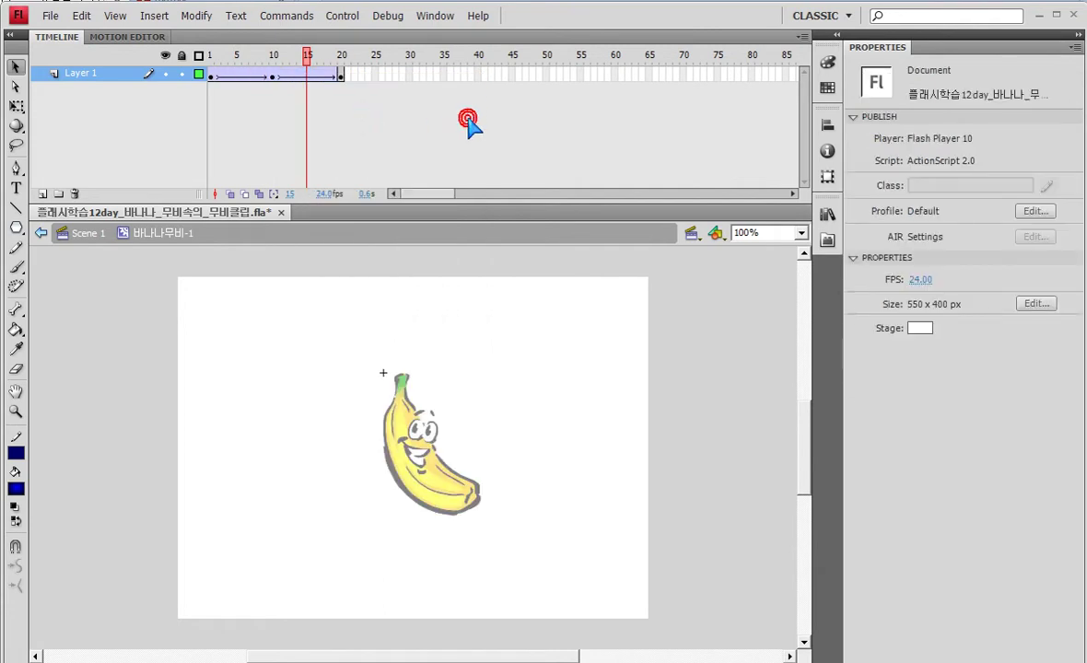
# Play back the fade animation in the timeline and check the banana at keyframes 1, 10 and 20
pyautogui.press('Return')
pyautogui.press('Return')
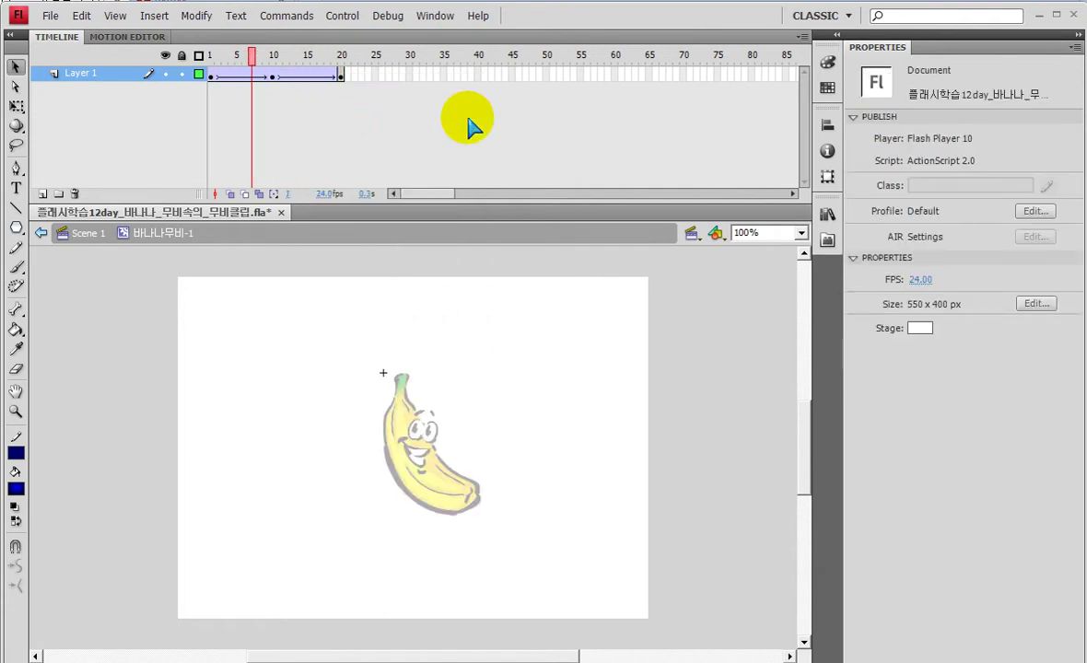
pyautogui.press('Return')
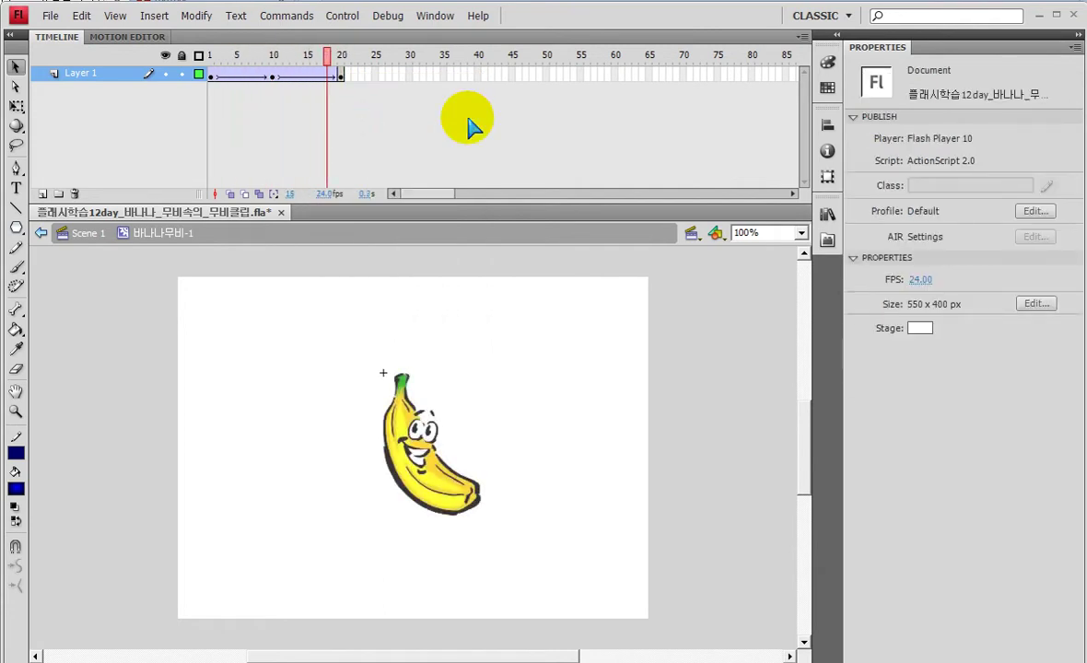
pyautogui.press('Return')
pyautogui.press('Return')
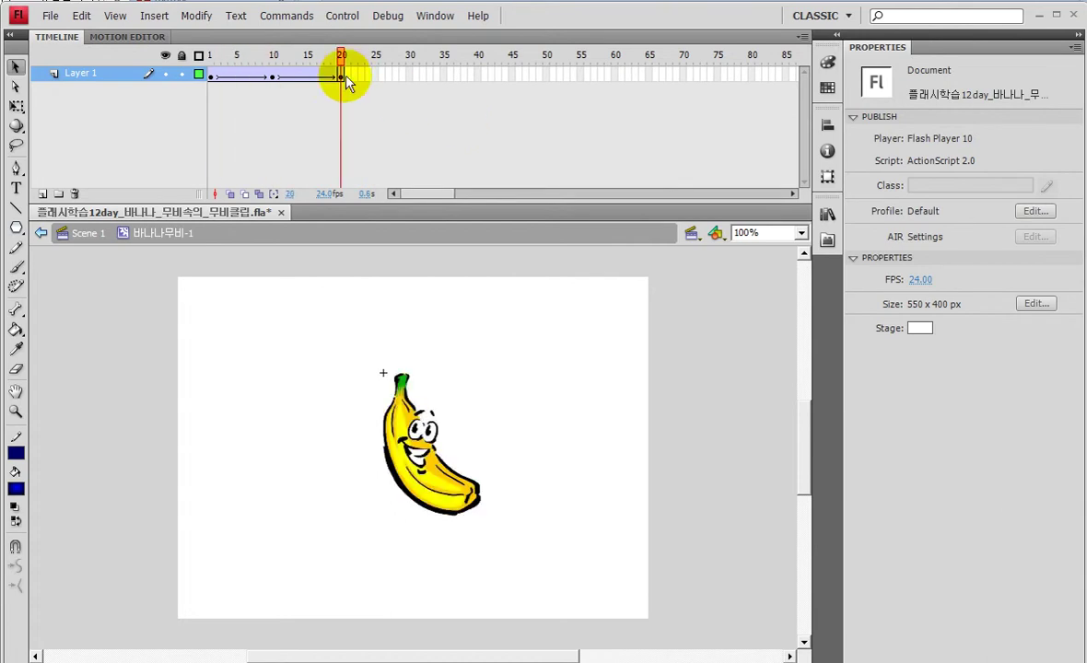
pyautogui.click(213, 81)
pyautogui.click(275, 78)
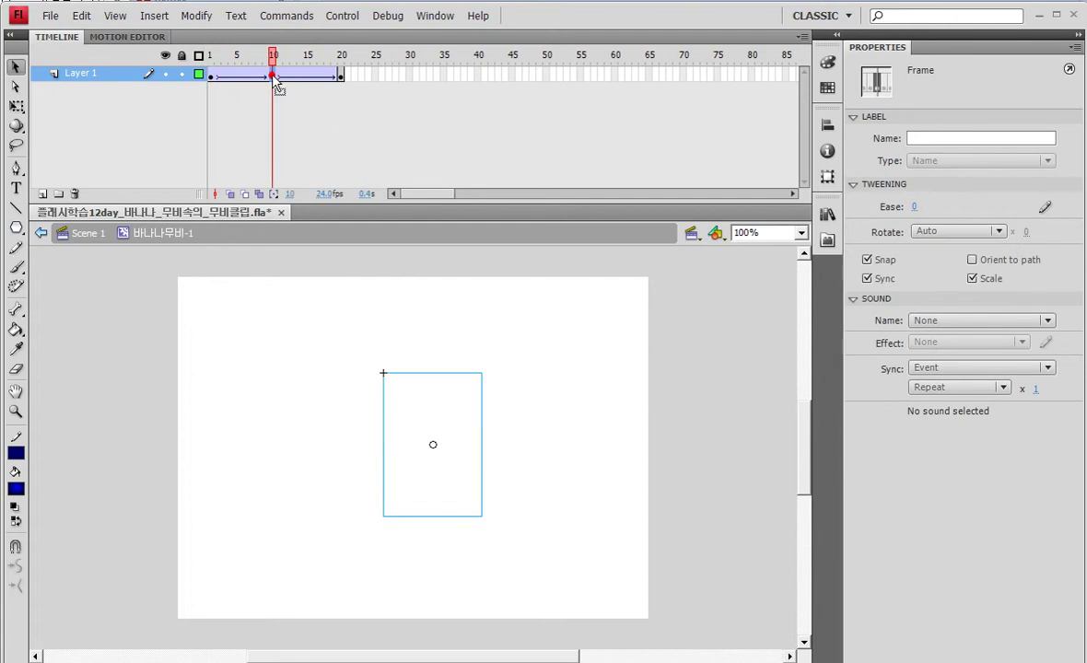
pyautogui.click(337, 78)
pyautogui.click(421, 90)
pyautogui.press('Return')
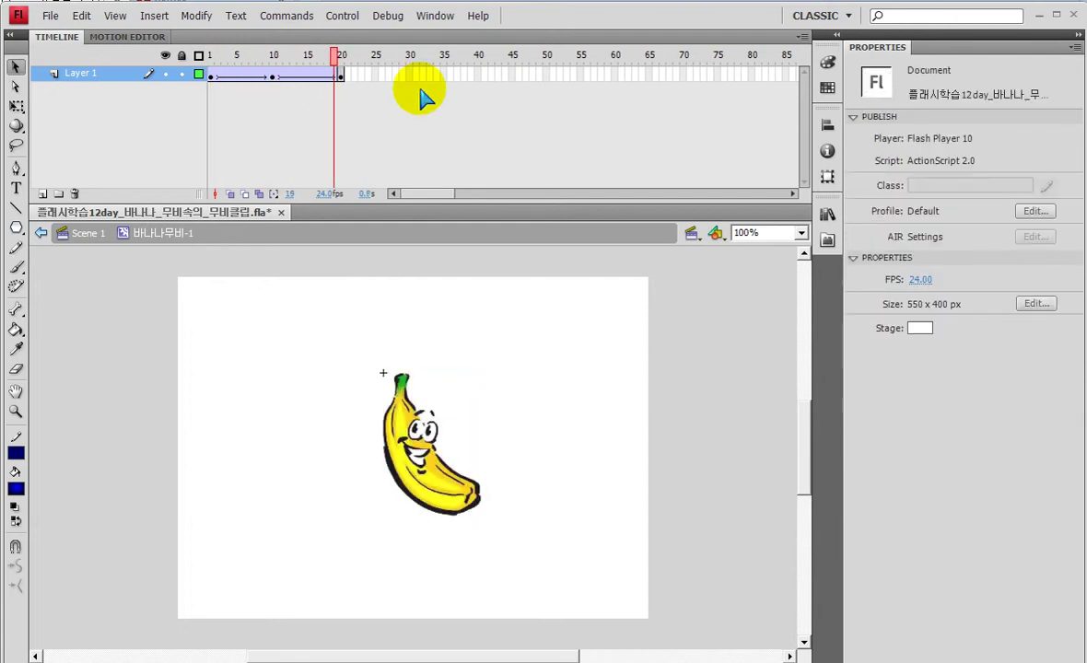
# Return to Scene 1 and test the movie, closing the preview window when done
pyautogui.click(88, 235)
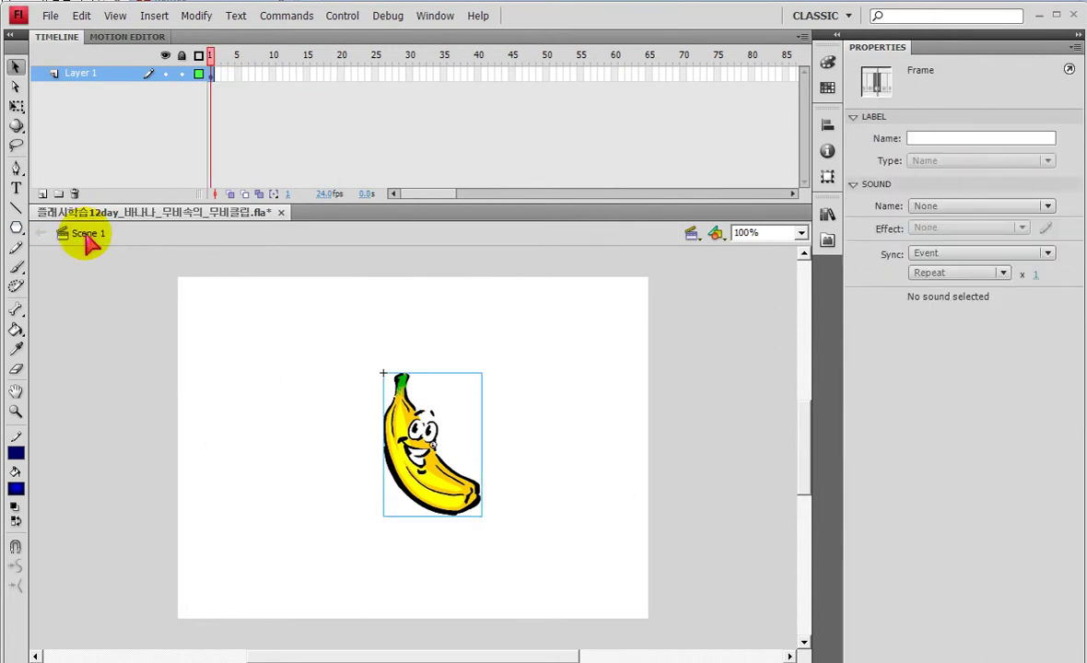
pyautogui.hotkey('ctrl', 'Return')
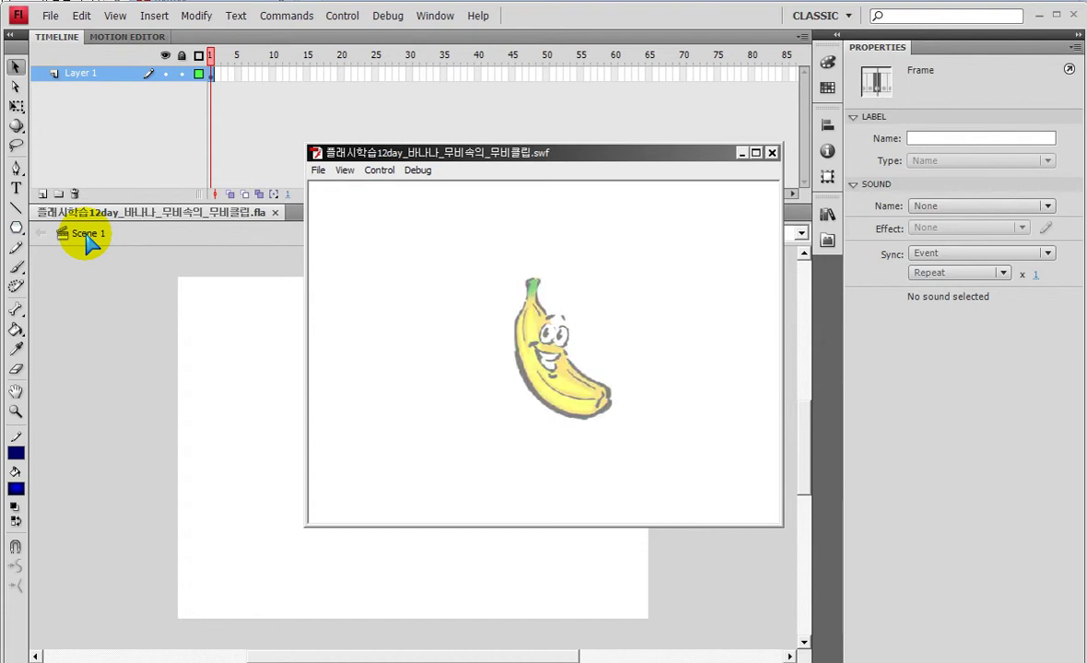
pyautogui.click(771, 153)
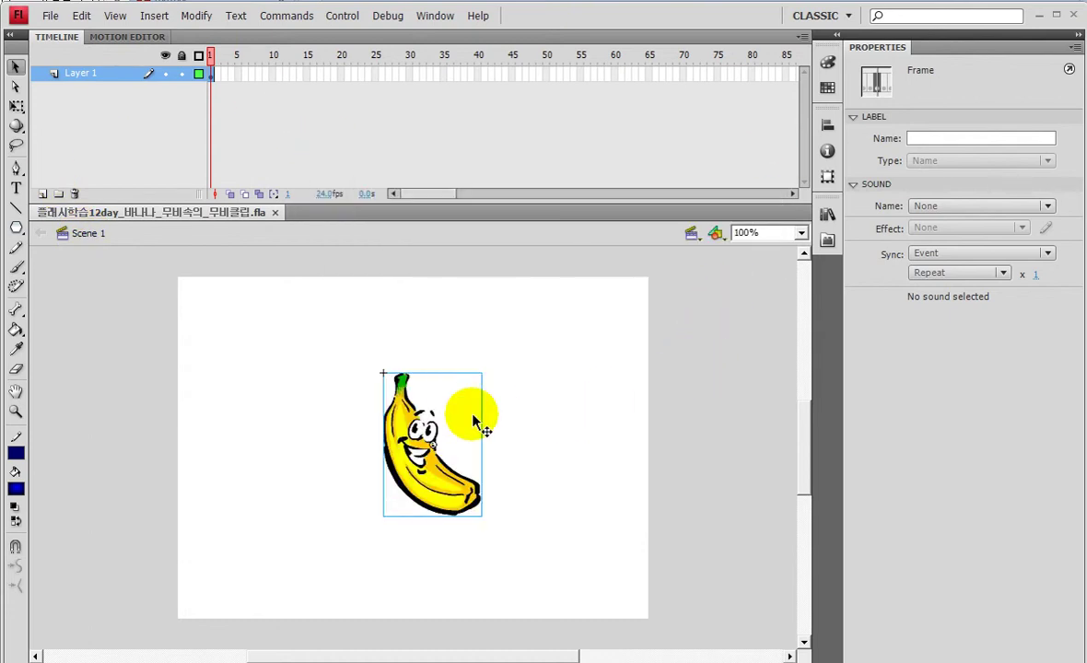
pyautogui.hotkey('ctrl', '2')
pyautogui.moveTo(441, 478)
pyautogui.mouseDown()
pyautogui.moveTo(398, 415)
pyautogui.moveTo(466, 483)
pyautogui.mouseUp()
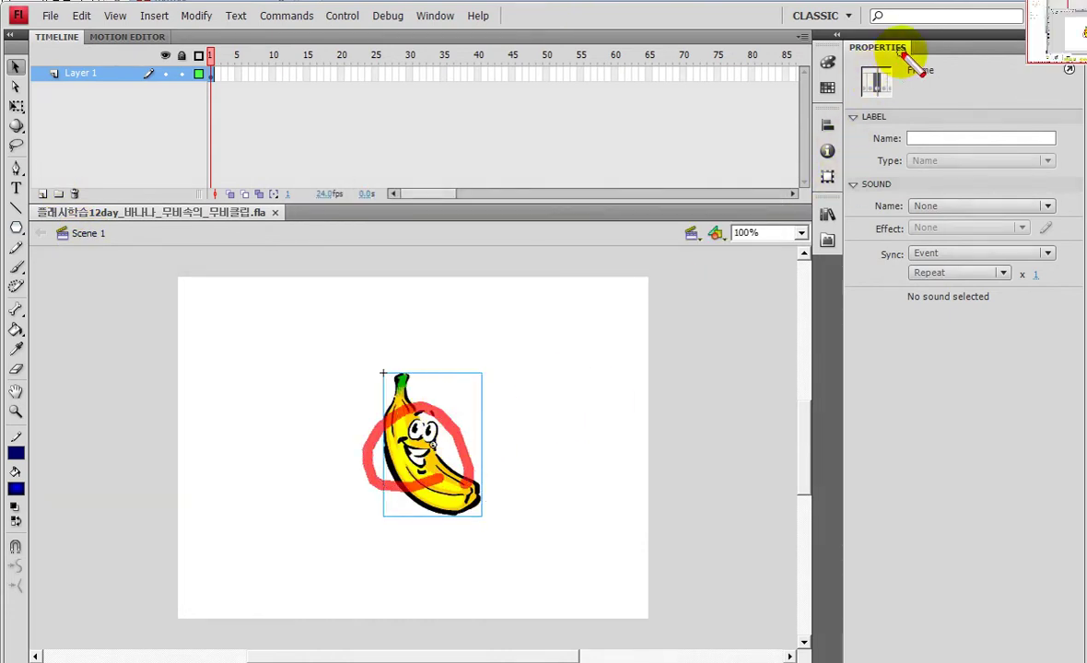
pyautogui.press('Escape')
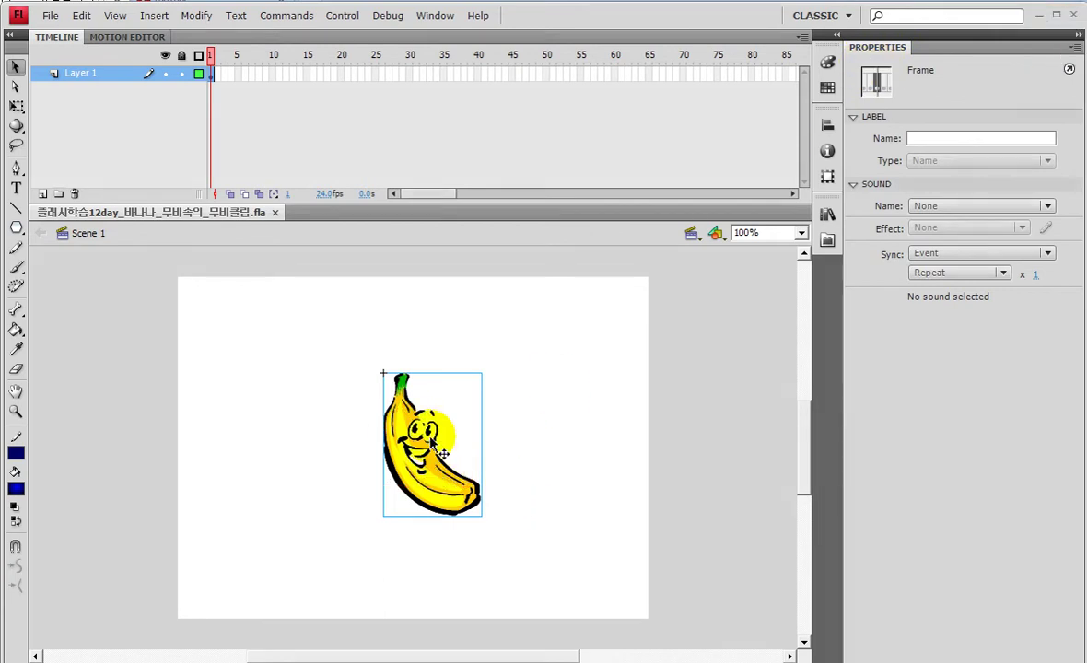
pyautogui.hotkey('ctrl', '2')
pyautogui.moveTo(218, 87)
pyautogui.mouseDown()
pyautogui.moveTo(217, 58)
pyautogui.moveTo(242, 110)
pyautogui.moveTo(789, 111)
pyautogui.moveTo(804, 133)
pyautogui.mouseUp()
pyautogui.moveTo(857, 48)
pyautogui.mouseDown()
pyautogui.moveTo(907, 59)
pyautogui.moveTo(926, 27)
pyautogui.moveTo(821, 42)
pyautogui.mouseUp()
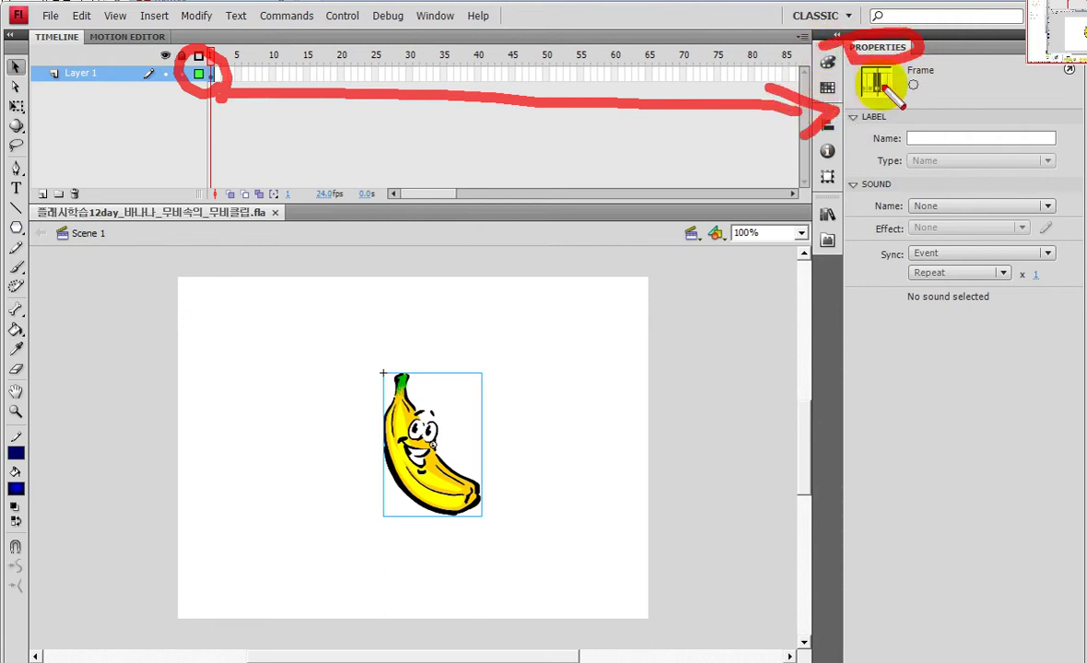
pyautogui.moveTo(905, 88); pyautogui.dragTo(963, 89)
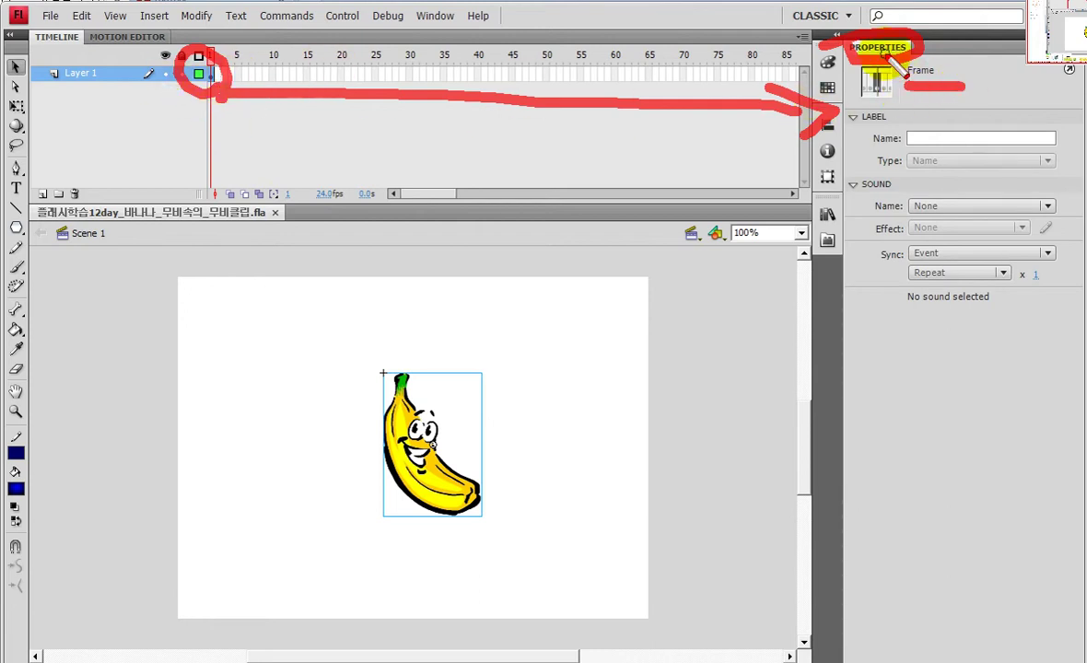
pyautogui.press('Escape')
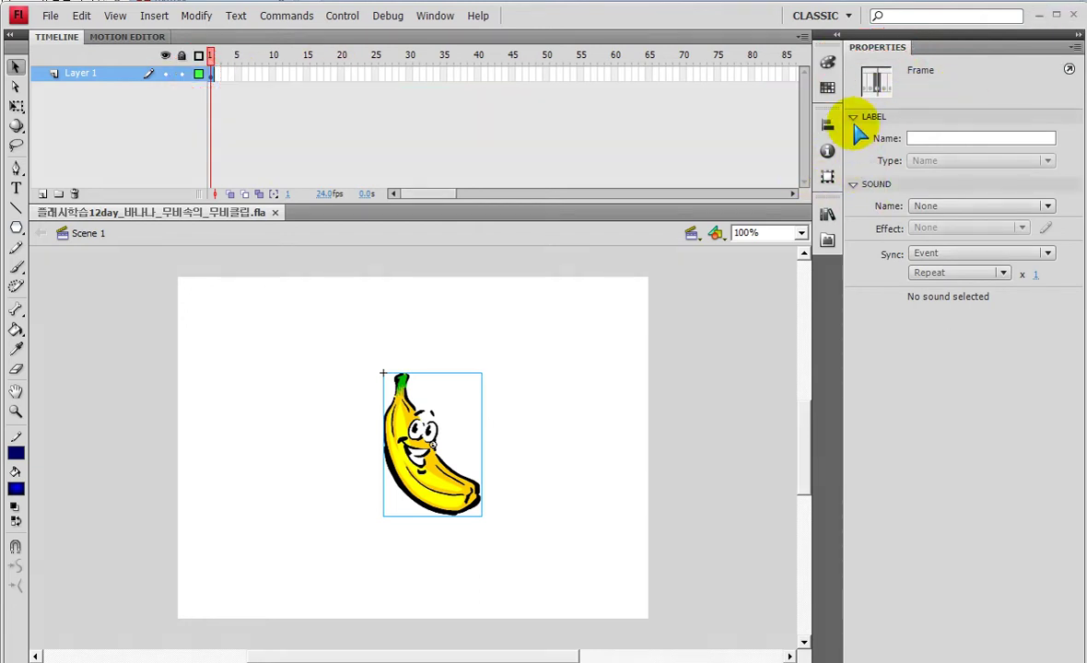
# Collapse the Label and Sound sections of the frame properties
pyautogui.click(857, 116)
pyautogui.click(857, 133)
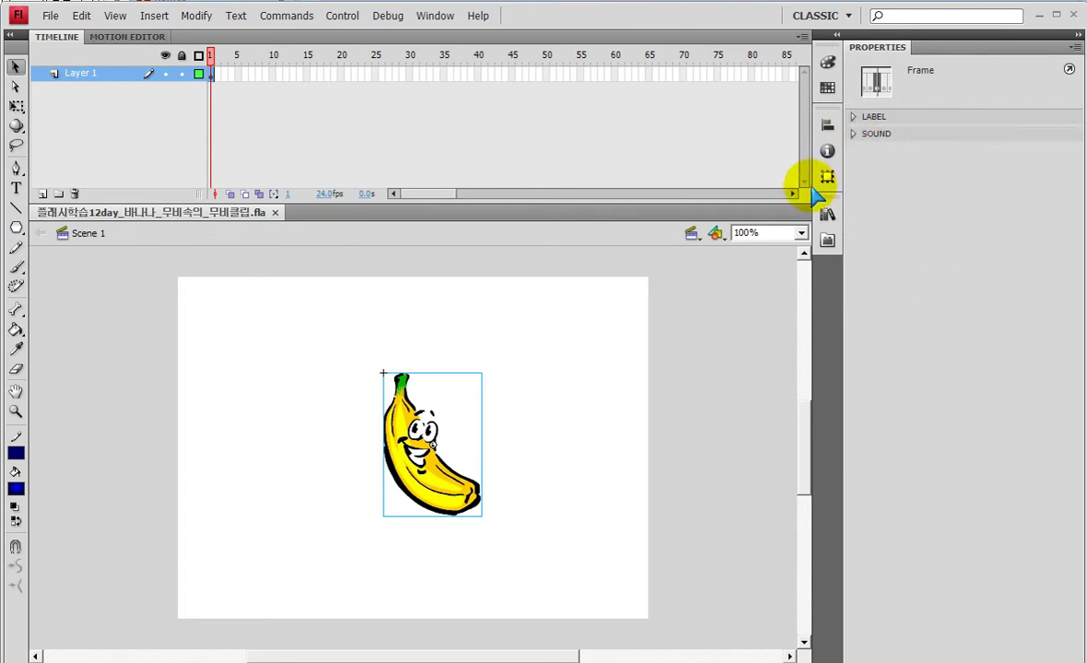
pyautogui.hotkey('ctrl', '2')
pyautogui.moveTo(854, 92)
pyautogui.mouseDown()
pyautogui.moveTo(847, 154)
pyautogui.moveTo(858, 159)
pyautogui.moveTo(914, 102)
pyautogui.moveTo(854, 109)
pyautogui.mouseUp()
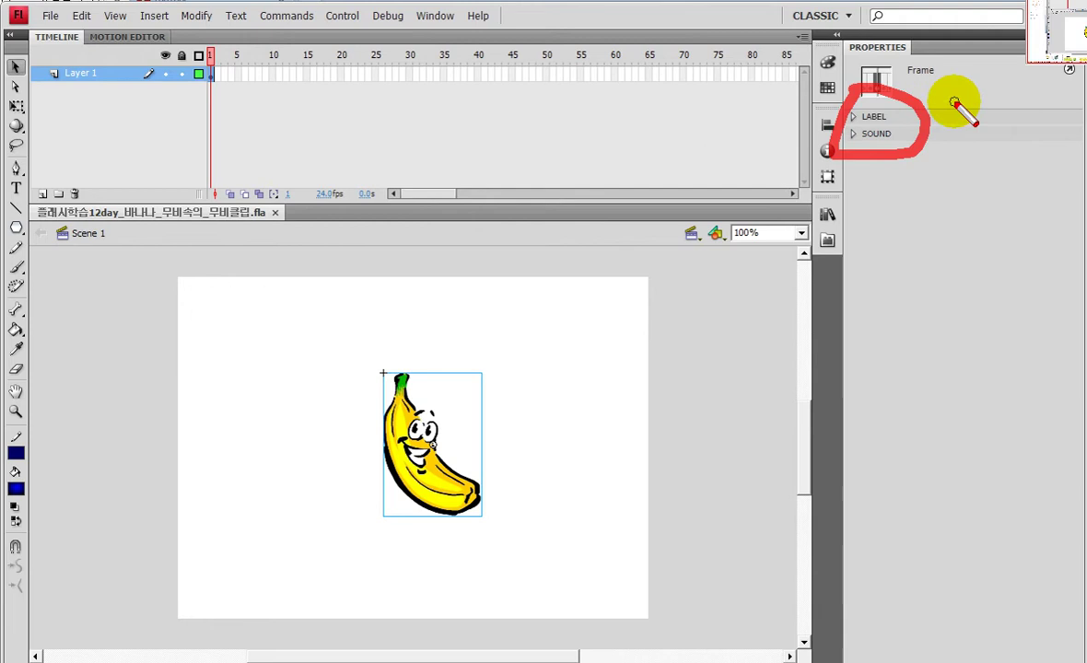
# Expand the Label and Sound sections of the frame properties
pyautogui.press('Escape')
pyautogui.click(852, 117)
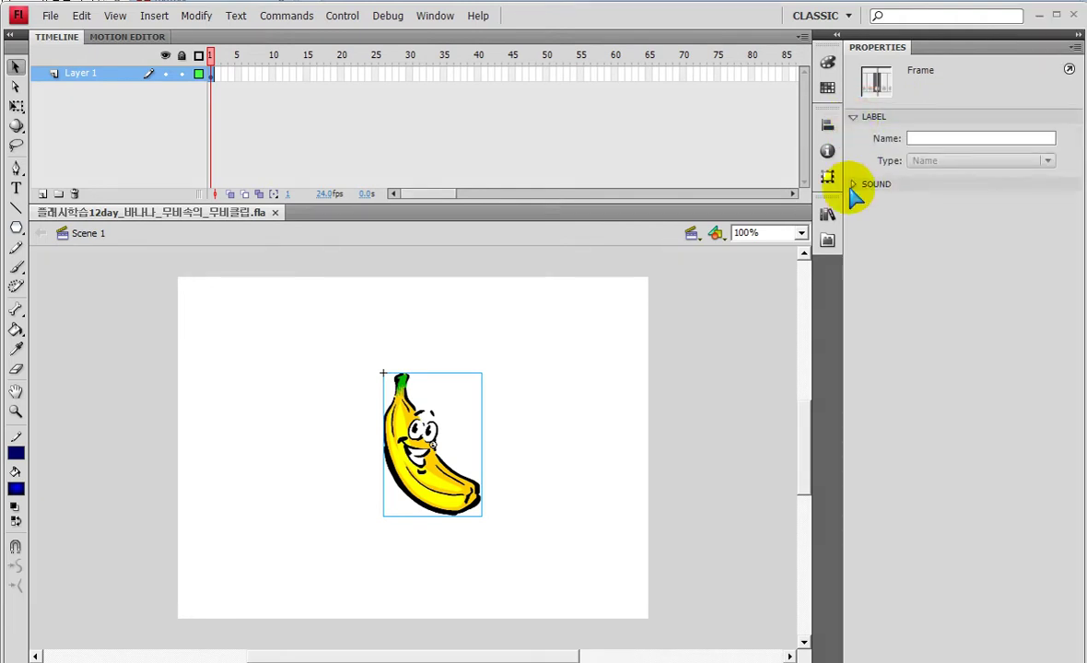
pyautogui.click(853, 184)
pyautogui.click(856, 189)
pyautogui.click(856, 189)
pyautogui.click(856, 189)
pyautogui.click(854, 186)
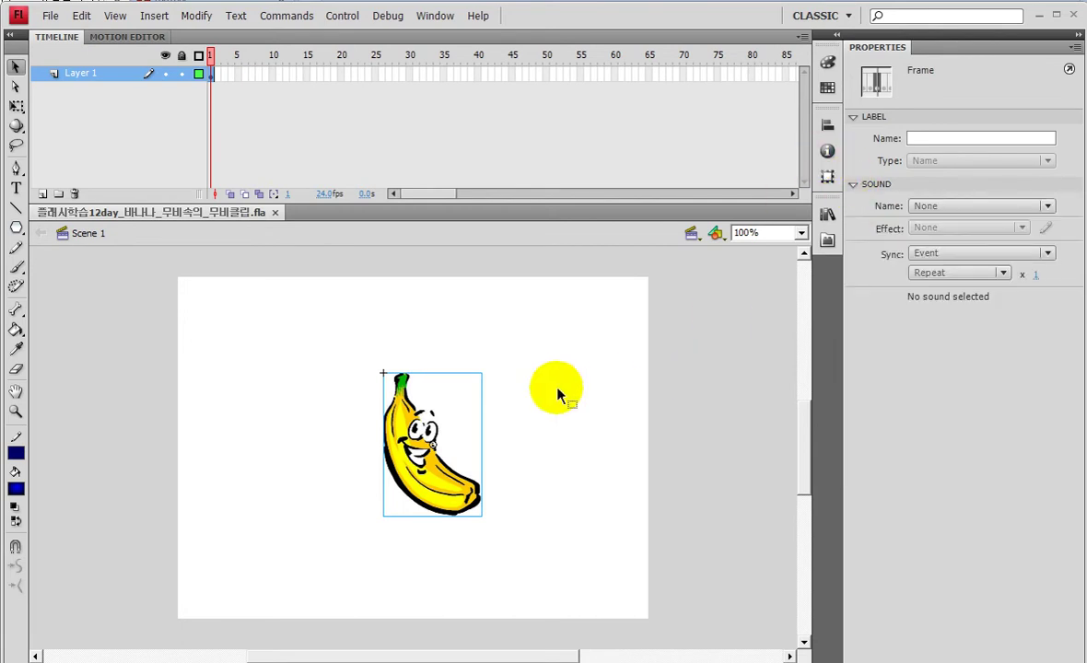
# Select the banana on the stage and examine the sections of its movie clip properties, from Position and Size through Filters
pyautogui.click(396, 447)
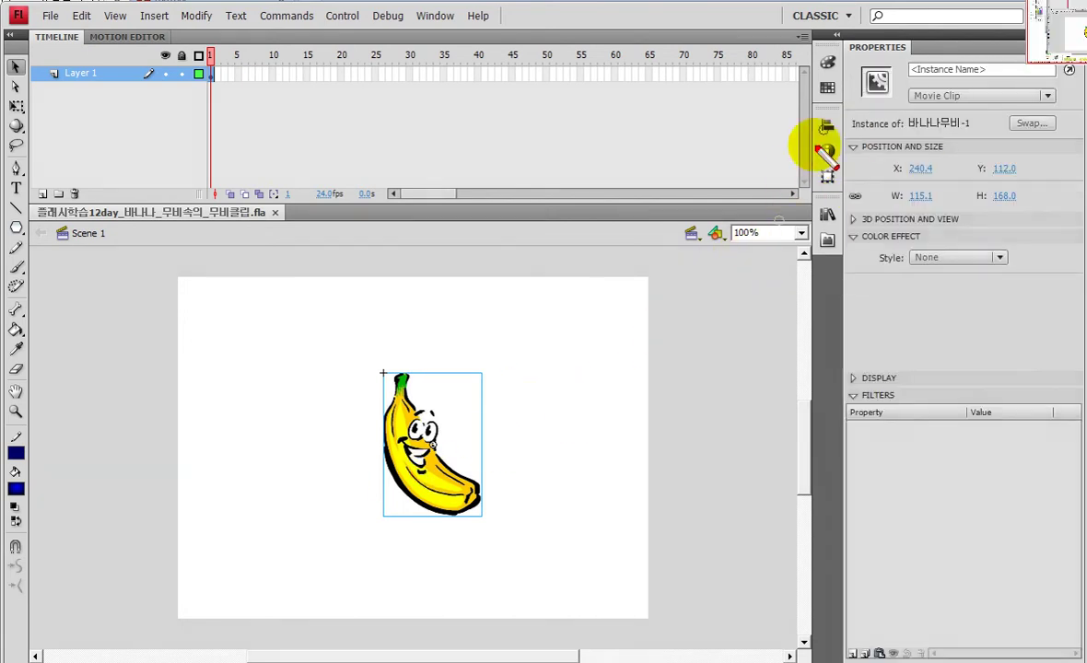
pyautogui.moveTo(476, 452)
pyautogui.mouseDown()
pyautogui.moveTo(810, 275)
pyautogui.moveTo(804, 331)
pyautogui.mouseUp()
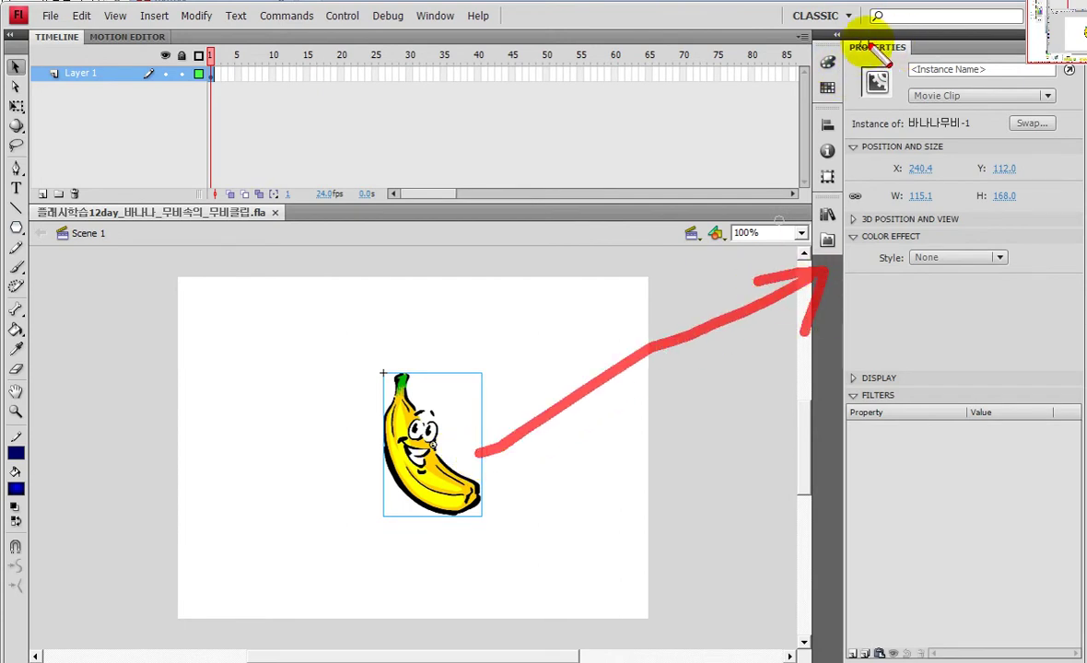
pyautogui.moveTo(851, 39)
pyautogui.mouseDown()
pyautogui.moveTo(849, 89)
pyautogui.moveTo(875, 114)
pyautogui.moveTo(1039, 113)
pyautogui.moveTo(1064, 32)
pyautogui.moveTo(838, 35)
pyautogui.mouseUp()
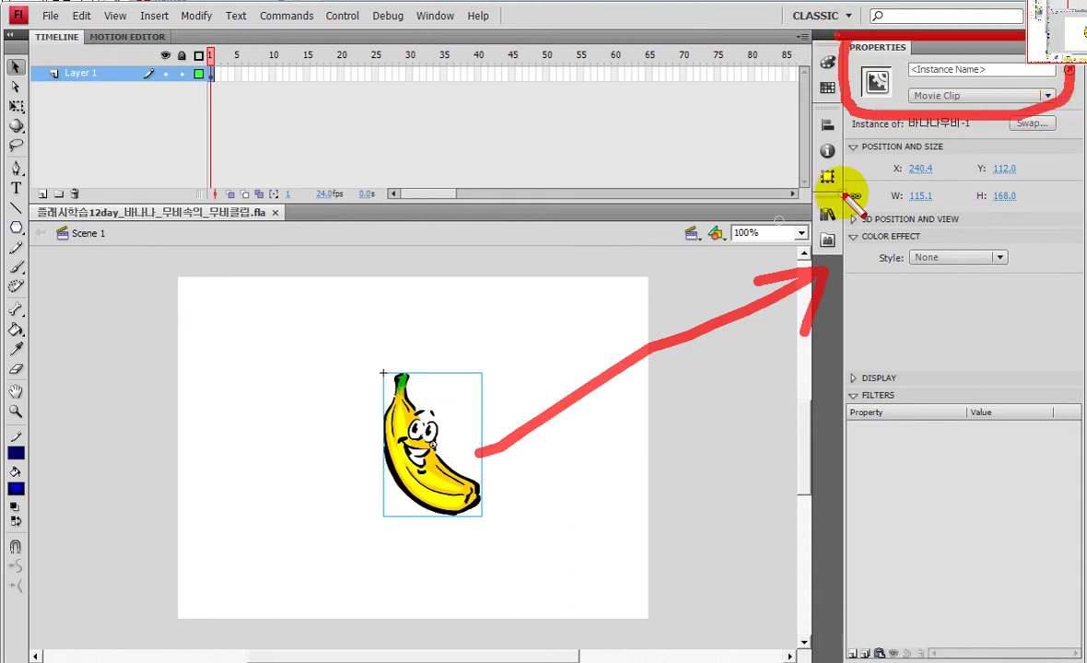
pyautogui.moveTo(849, 154); pyautogui.dragTo(952, 151)
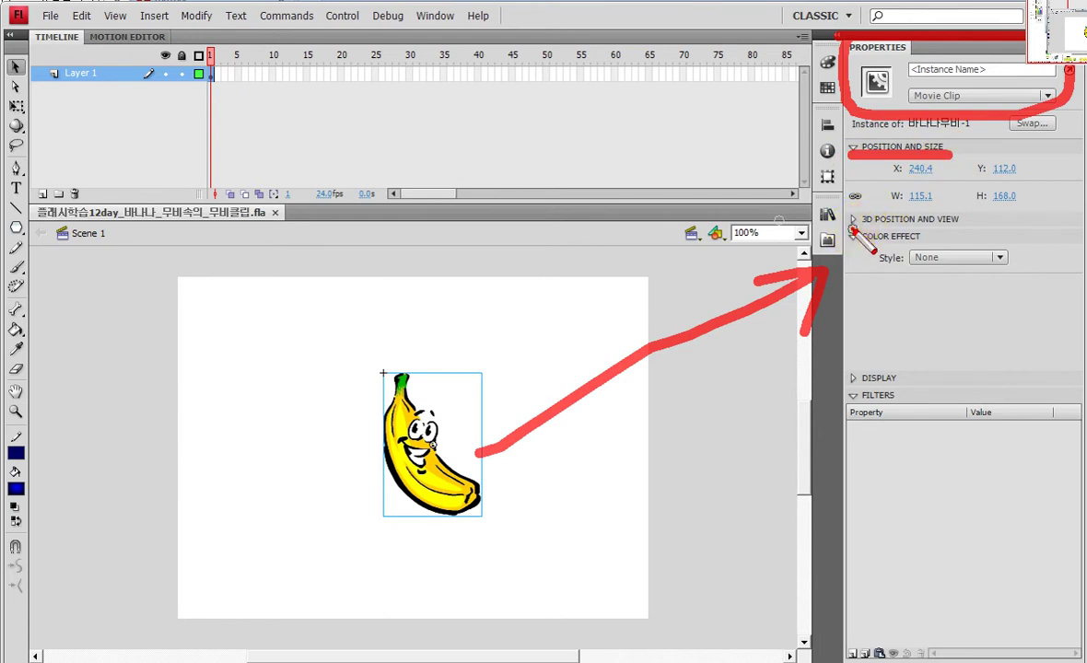
pyautogui.moveTo(852, 226); pyautogui.dragTo(984, 226)
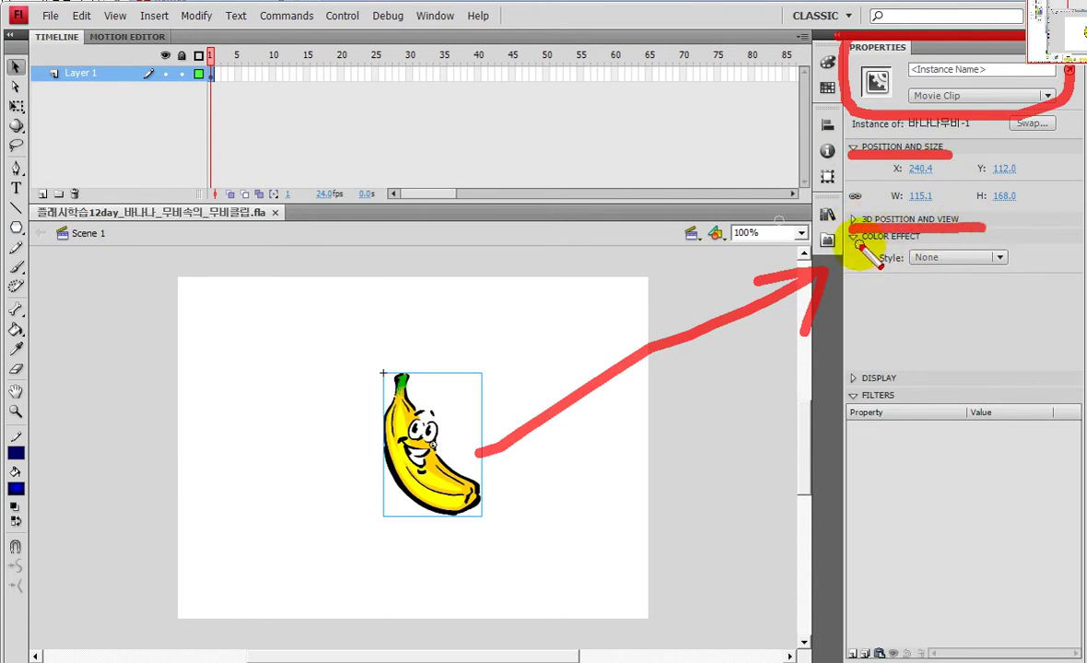
pyautogui.moveTo(852, 245); pyautogui.dragTo(951, 243)
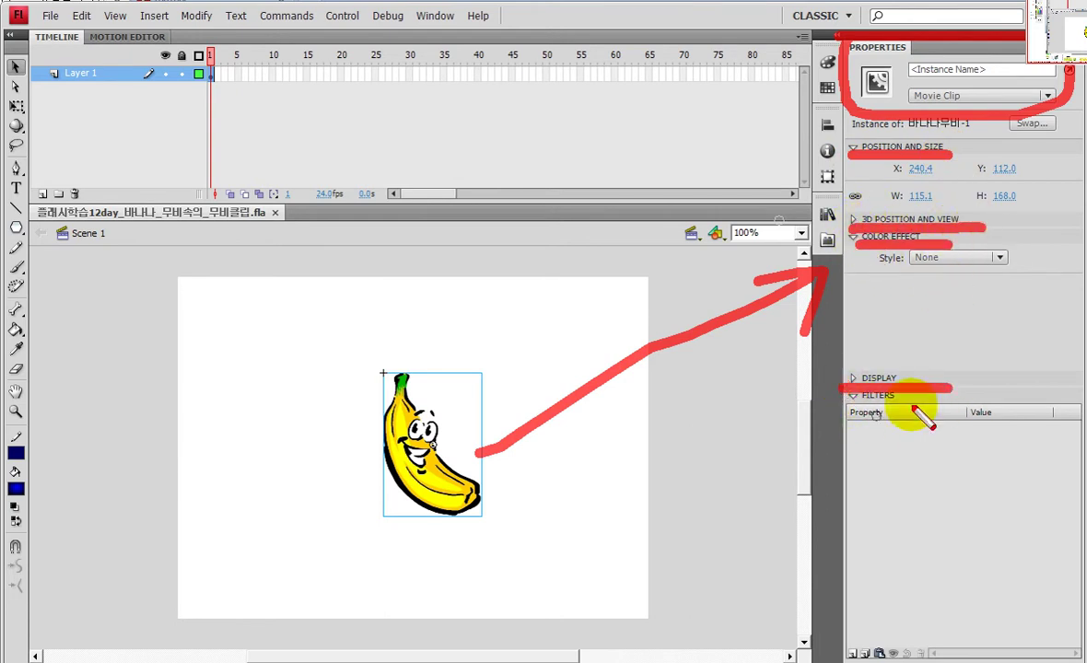
pyautogui.moveTo(836, 410); pyautogui.dragTo(963, 410)
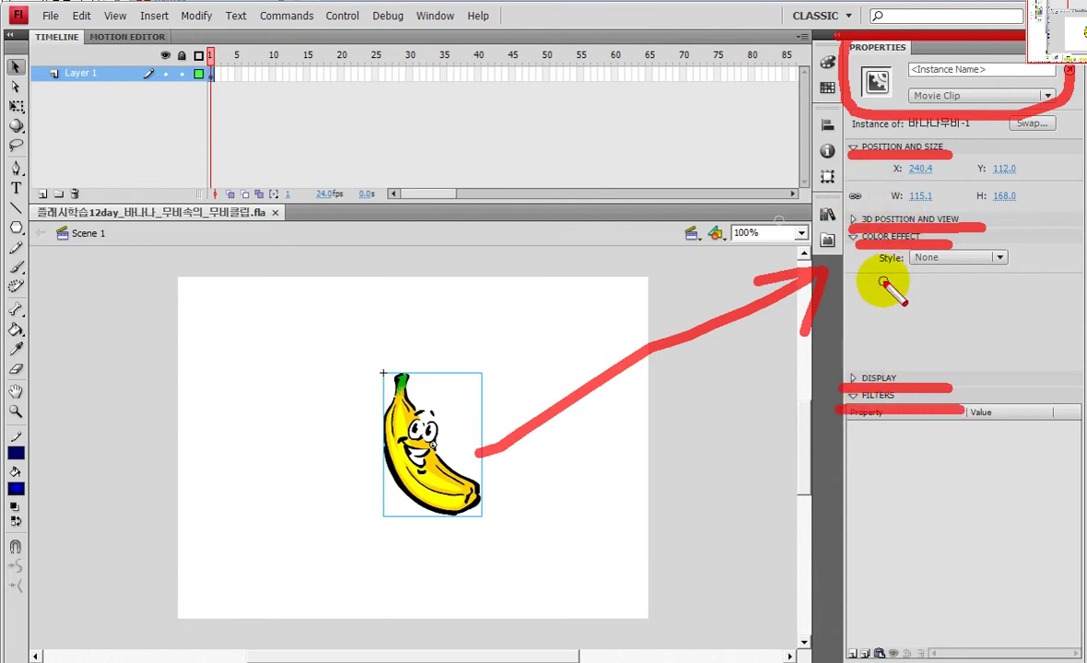
# Collapse and re-expand the Position and Size, Color Effect and Filters sections of the banana's properties
pyautogui.press('Escape')
pyautogui.click(857, 238)
pyautogui.click(857, 238)
pyautogui.click(851, 148)
pyautogui.click(851, 148)
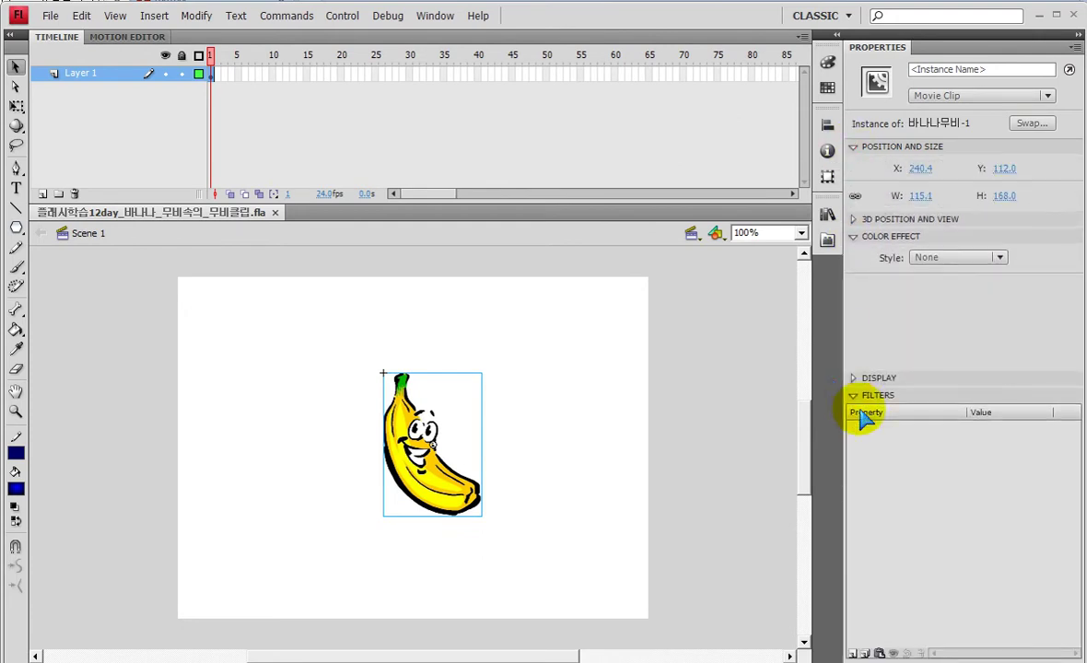
pyautogui.click(853, 395)
pyautogui.click(853, 395)
pyautogui.click(854, 237)
pyautogui.click(854, 237)
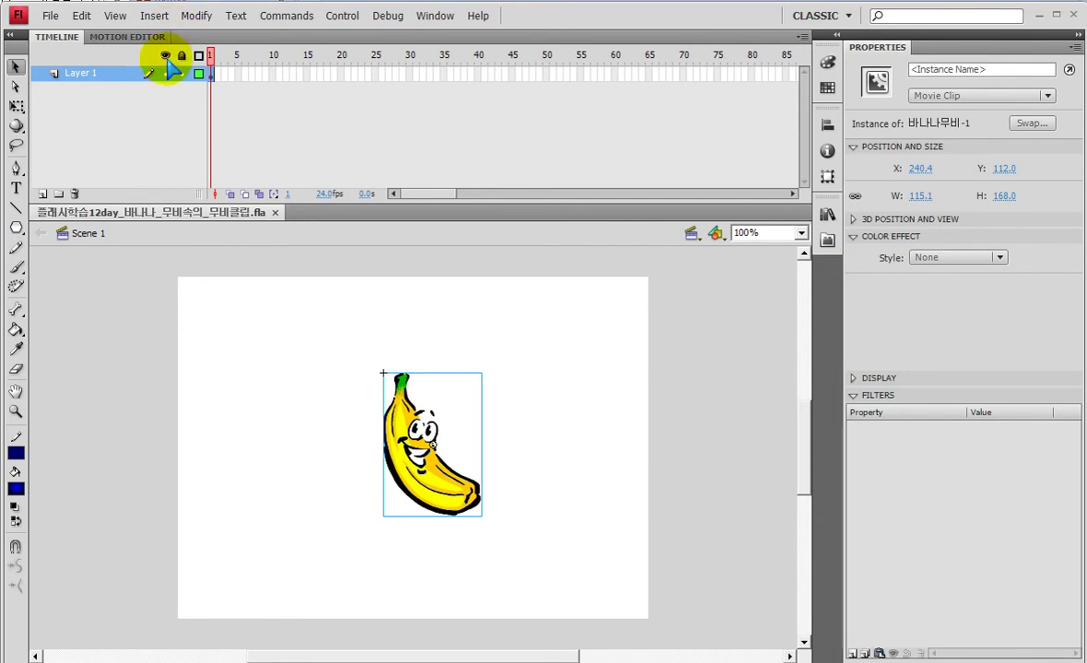
# Move the banana to the left edge of the stage and deselect it to review the document's Publish and Properties sections
pyautogui.moveTo(396, 459); pyautogui.dragTo(184, 475)
pyautogui.click(568, 477)
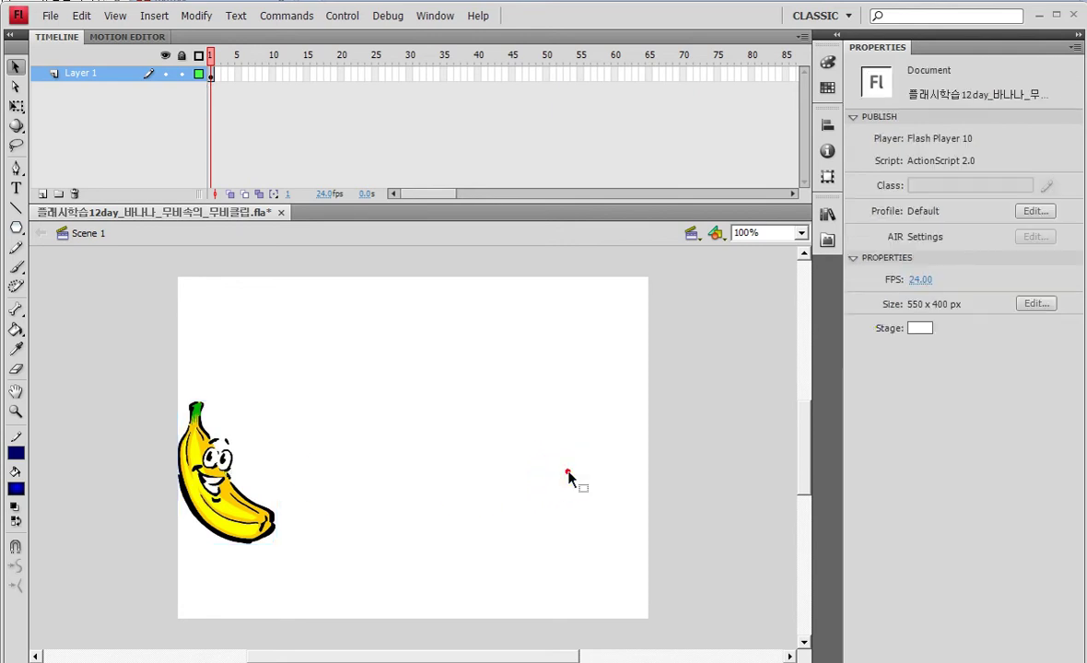
pyautogui.moveTo(663, 352)
pyautogui.mouseDown()
pyautogui.moveTo(624, 373)
pyautogui.moveTo(655, 498)
pyautogui.moveTo(679, 382)
pyautogui.mouseUp()
pyautogui.moveTo(842, 245); pyautogui.dragTo(833, 351)
pyautogui.moveTo(860, 131)
pyautogui.mouseDown()
pyautogui.moveTo(930, 104)
pyautogui.moveTo(852, 140)
pyautogui.mouseUp()
pyautogui.moveTo(837, 262)
pyautogui.mouseDown()
pyautogui.moveTo(845, 250)
pyautogui.moveTo(882, 293)
pyautogui.mouseUp()
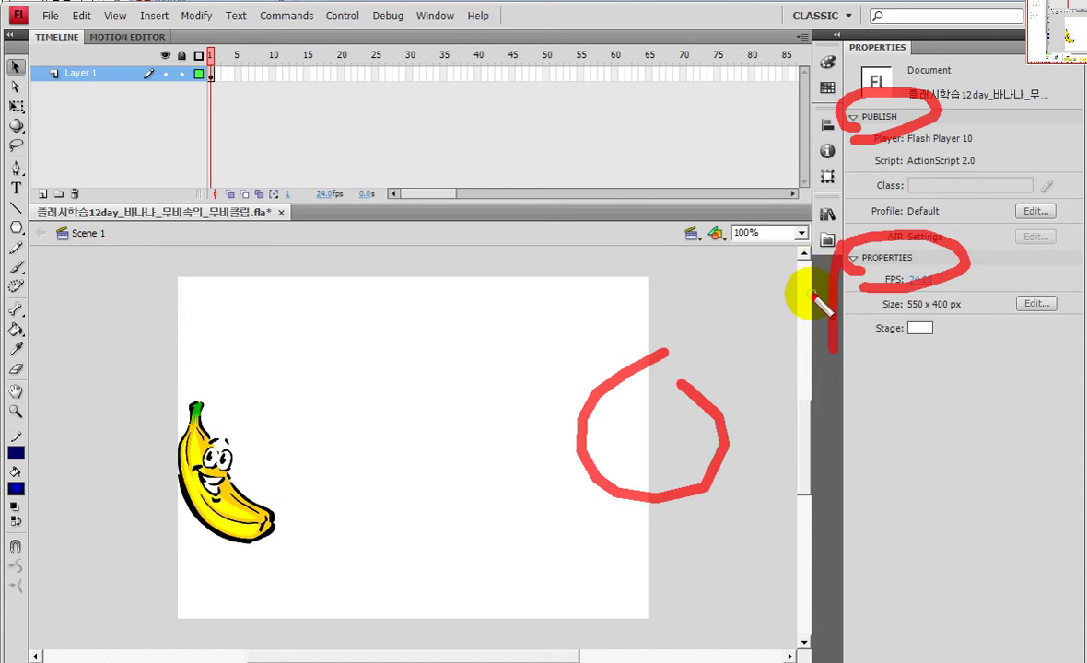
# Try the stage color #999900, and restore it to white
pyautogui.click(919, 328)
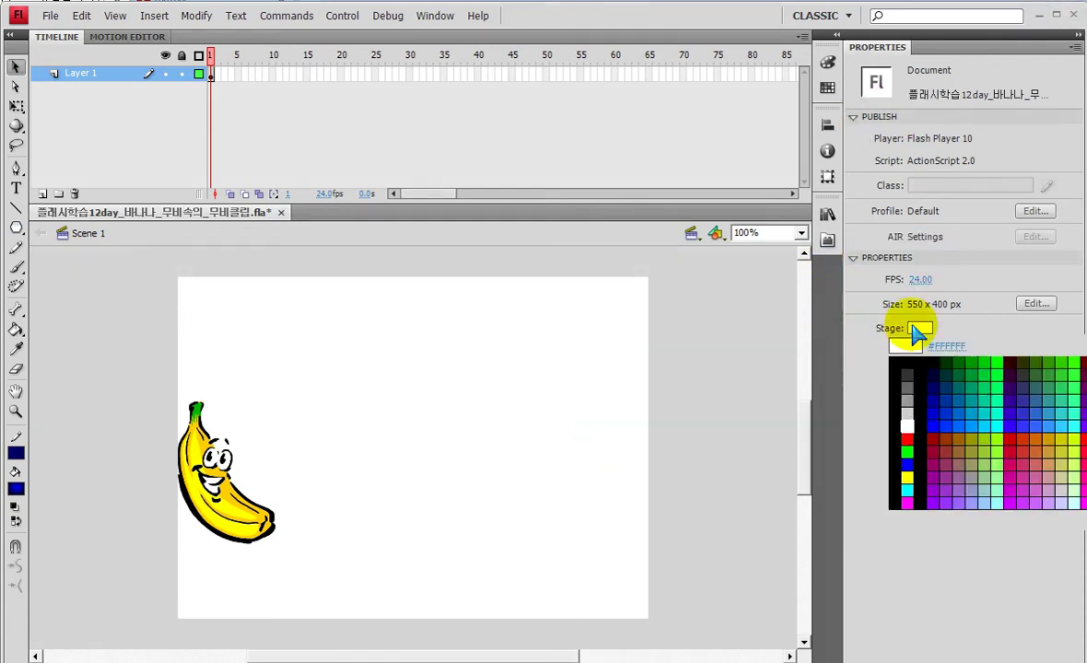
pyautogui.click(978, 437)
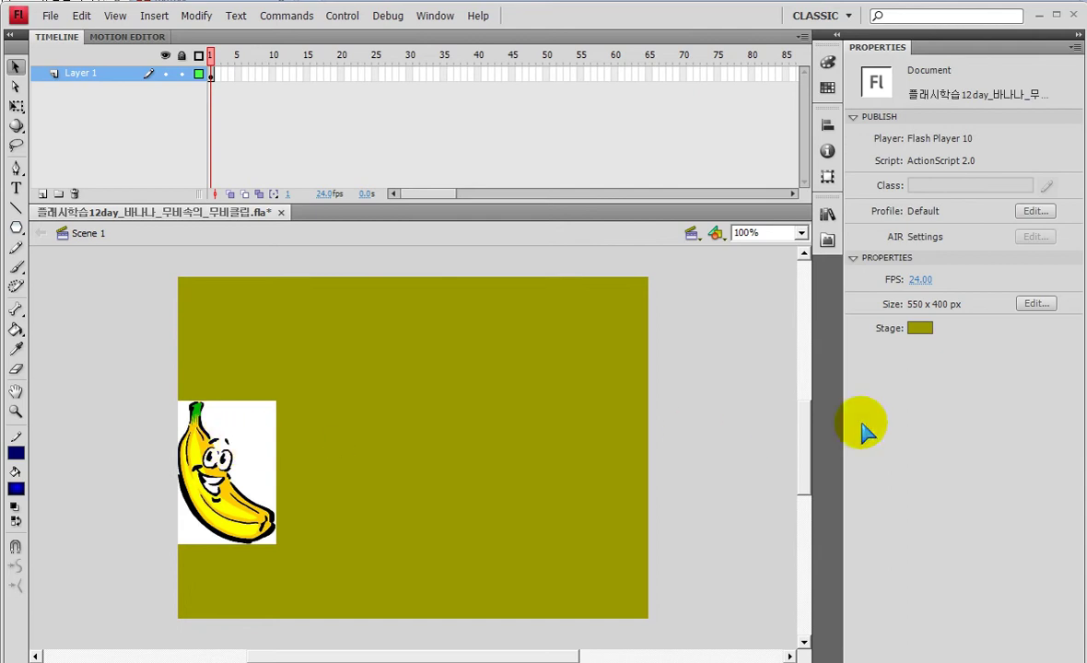
pyautogui.click(917, 328)
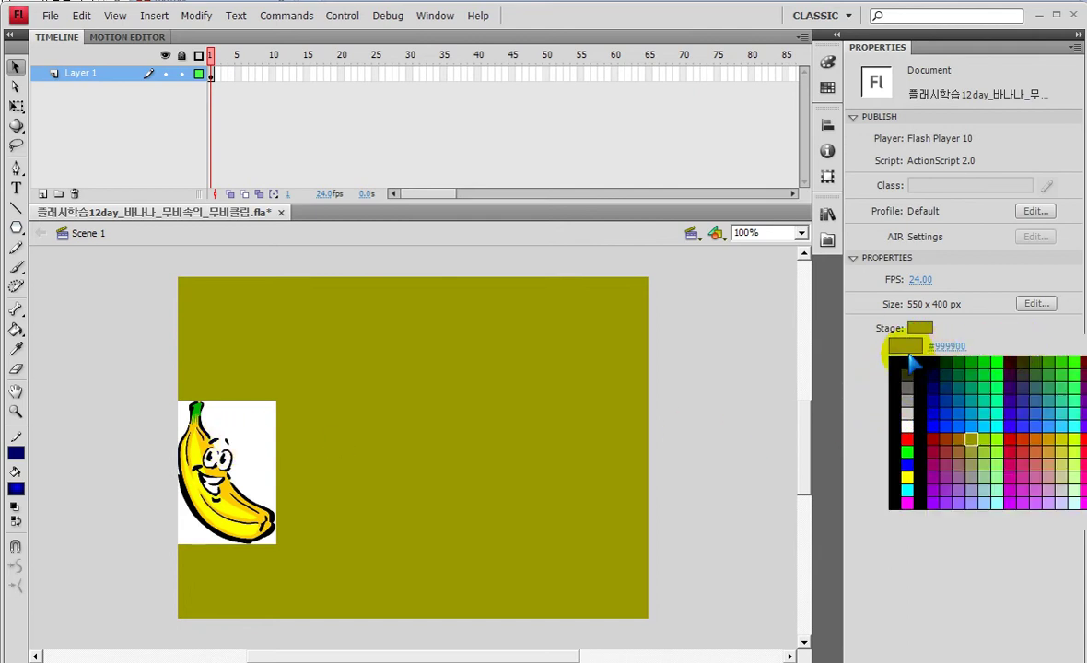
pyautogui.click(907, 425)
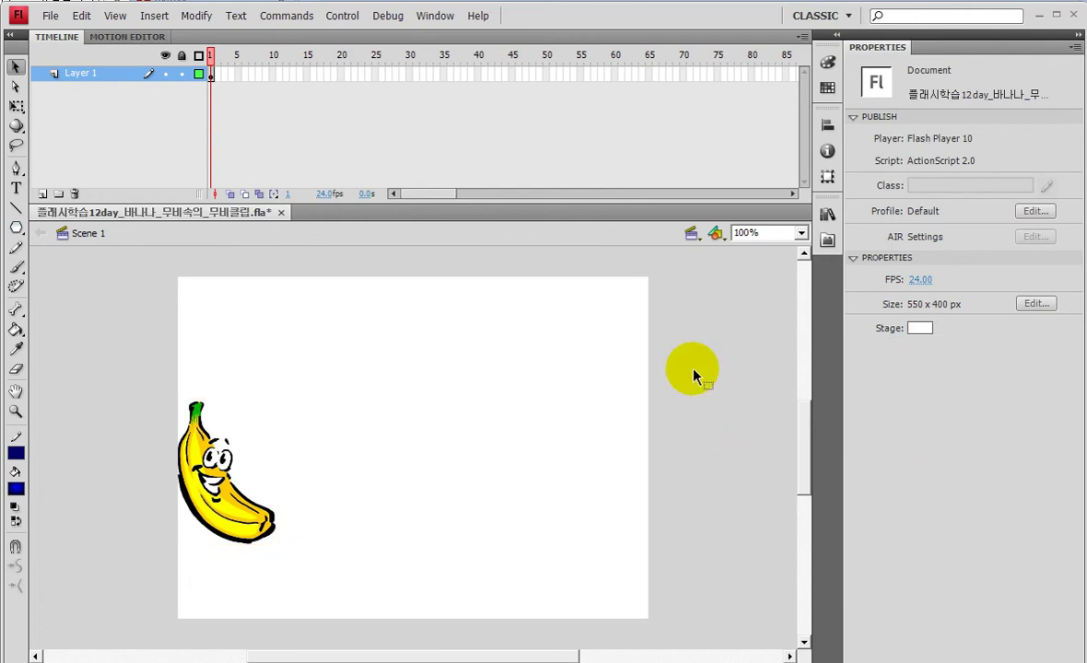
# Shift the banana inward and align it to the left edge of the stage
pyautogui.moveTo(231, 505); pyautogui.dragTo(319, 505)
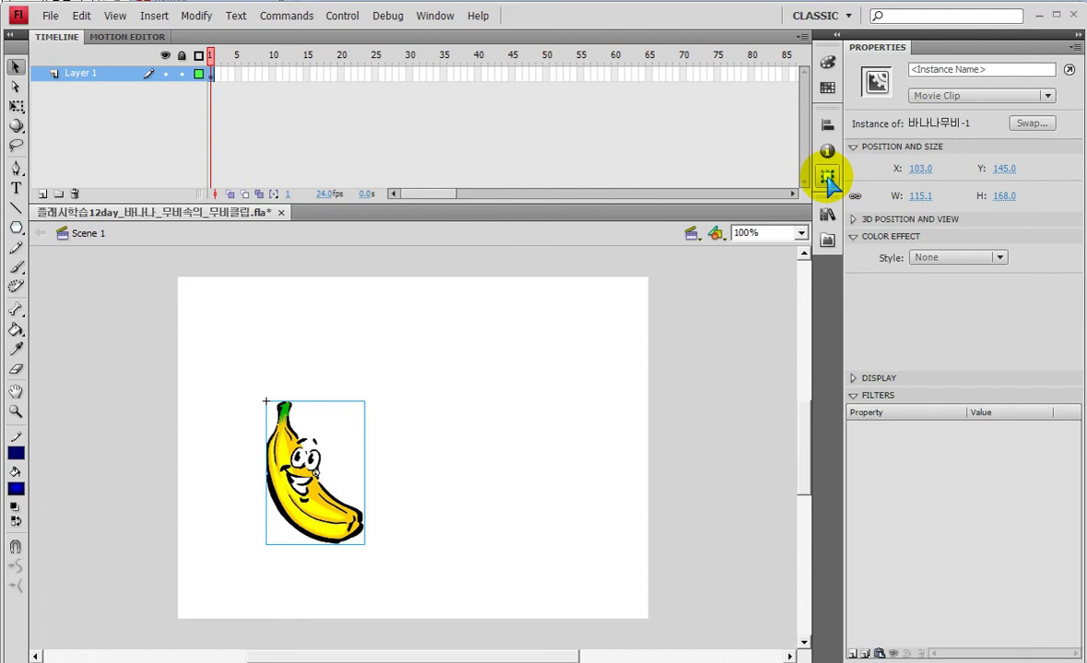
pyautogui.click(827, 125)
pyautogui.click(646, 154)
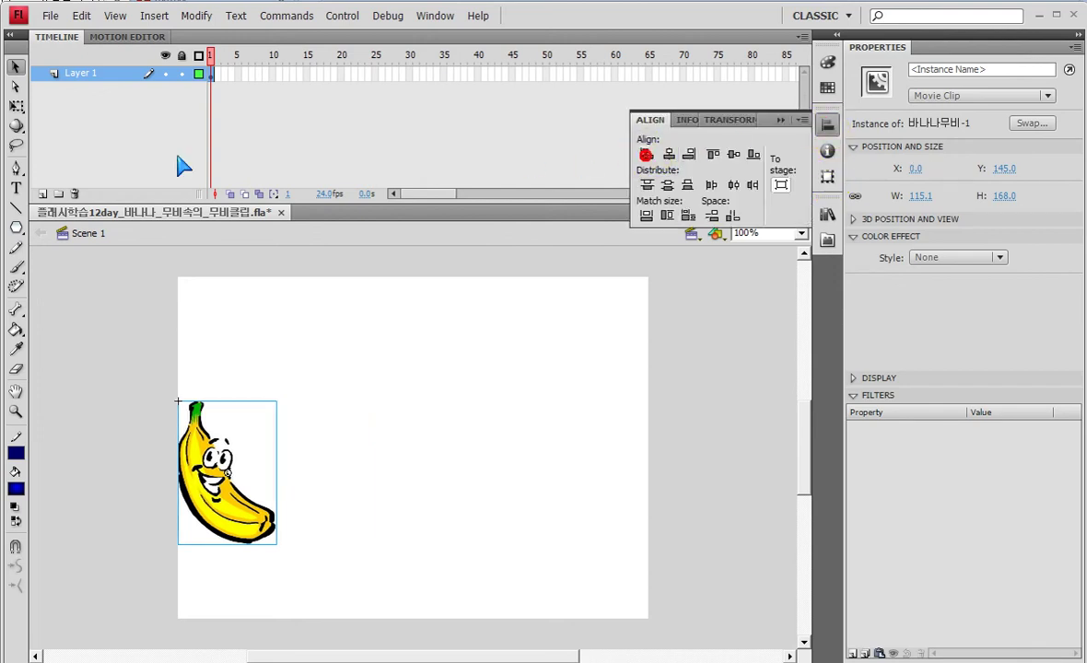
# Add a classic motion guide layer above Layer 1
pyautogui.click(75, 79)
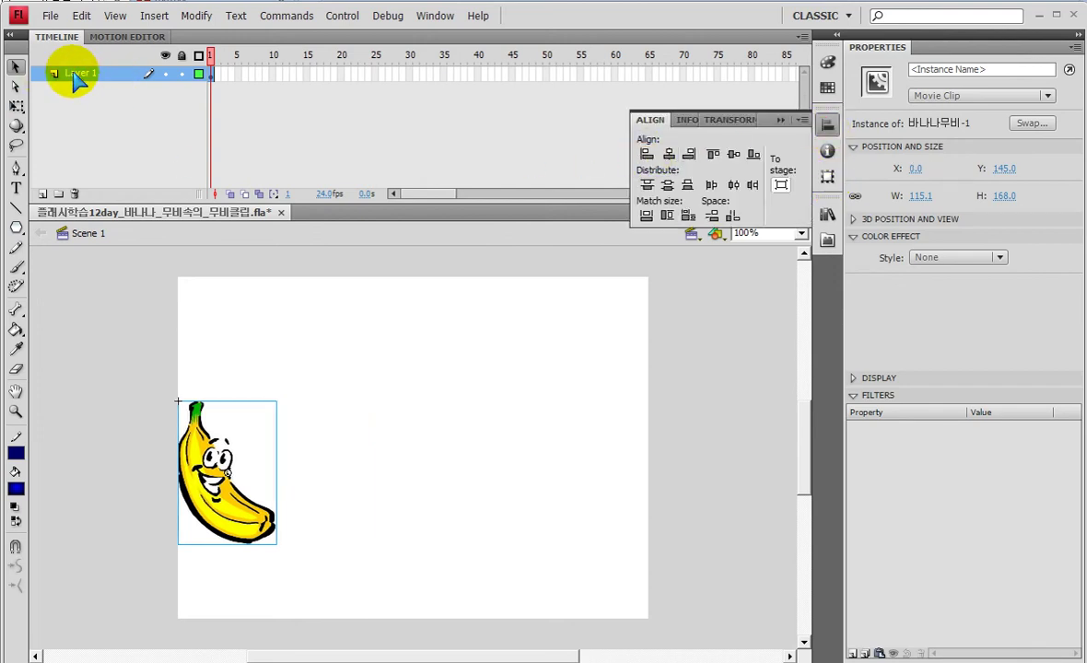
pyautogui.rightClick(78, 81)
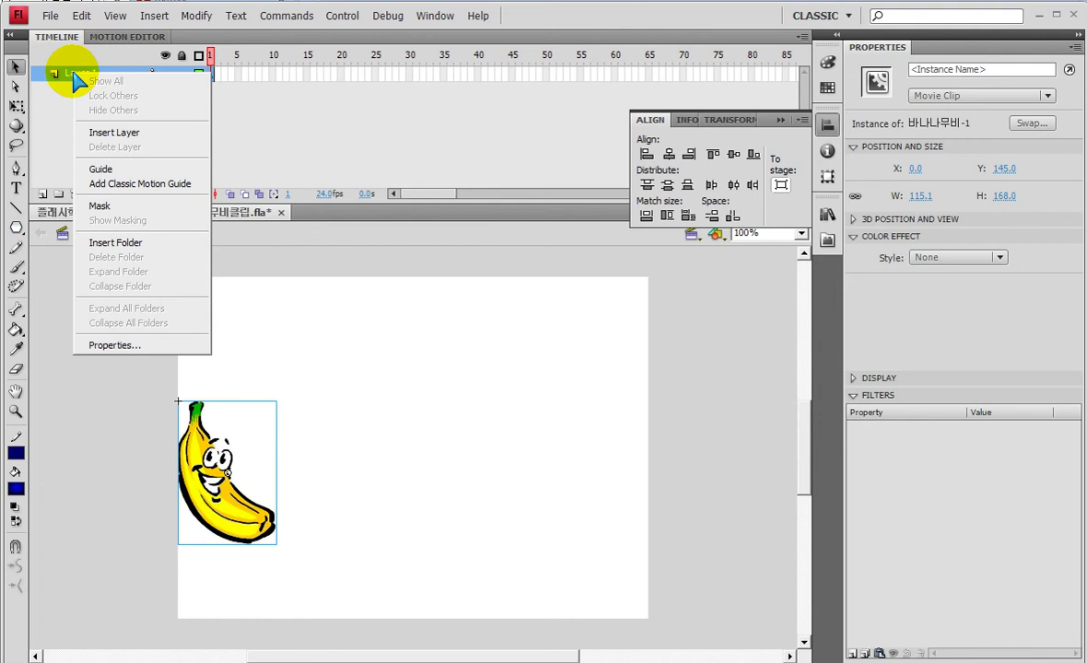
pyautogui.click(143, 187)
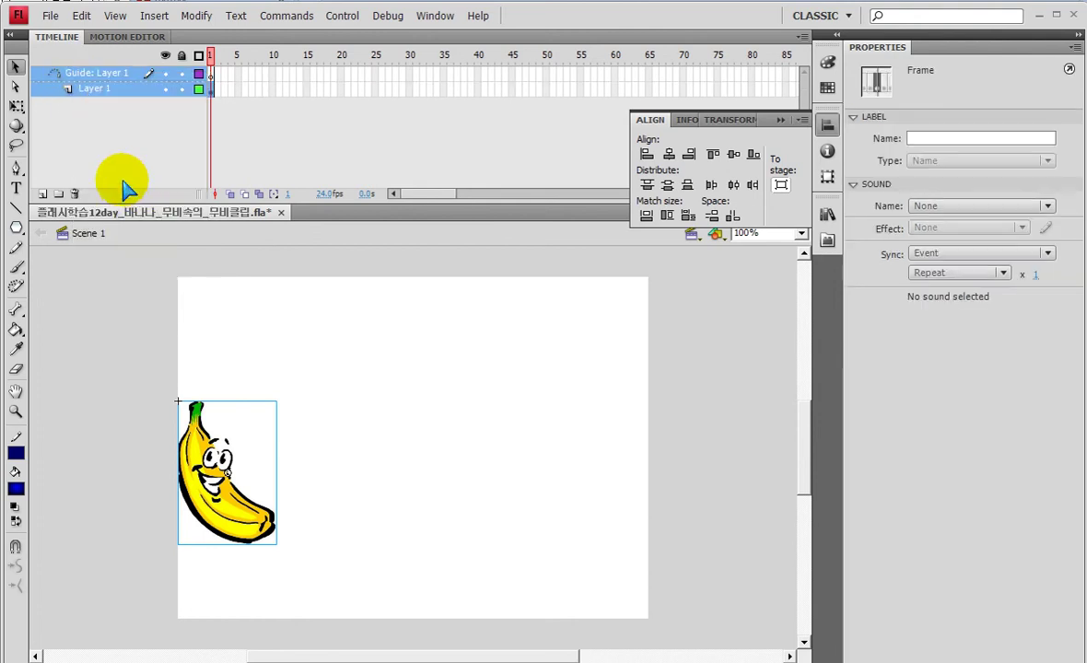
# With Layer 1 locked, draw a double-looping Pencil path on the guide layer from the banana to beyond the stage's right edge
pyautogui.click(209, 73)
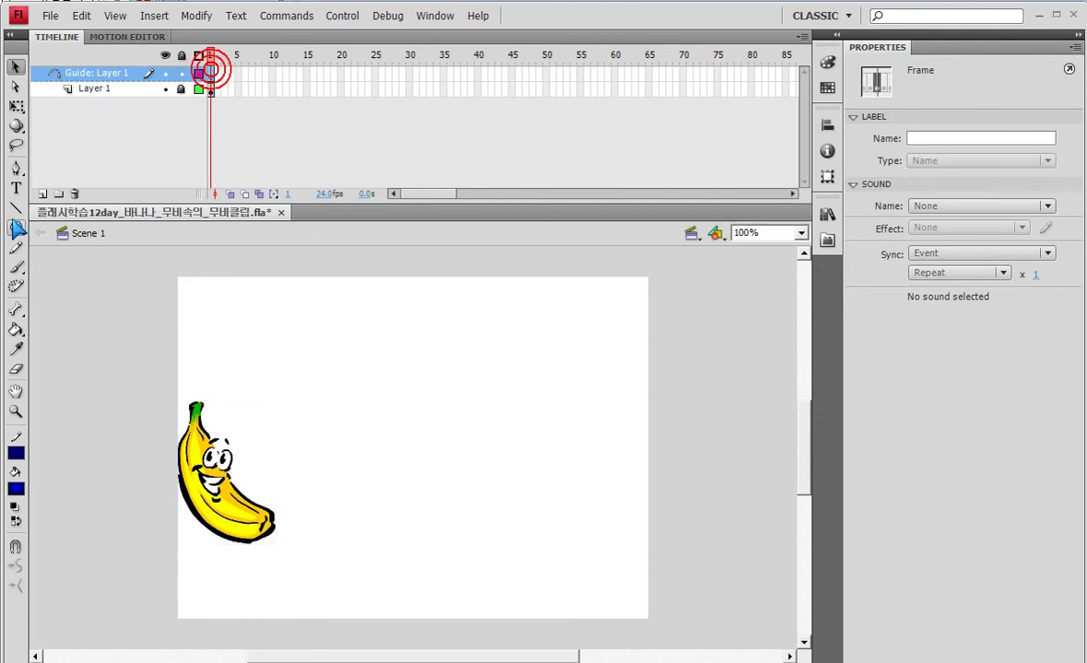
pyautogui.click(16, 267)
pyautogui.click(15, 246)
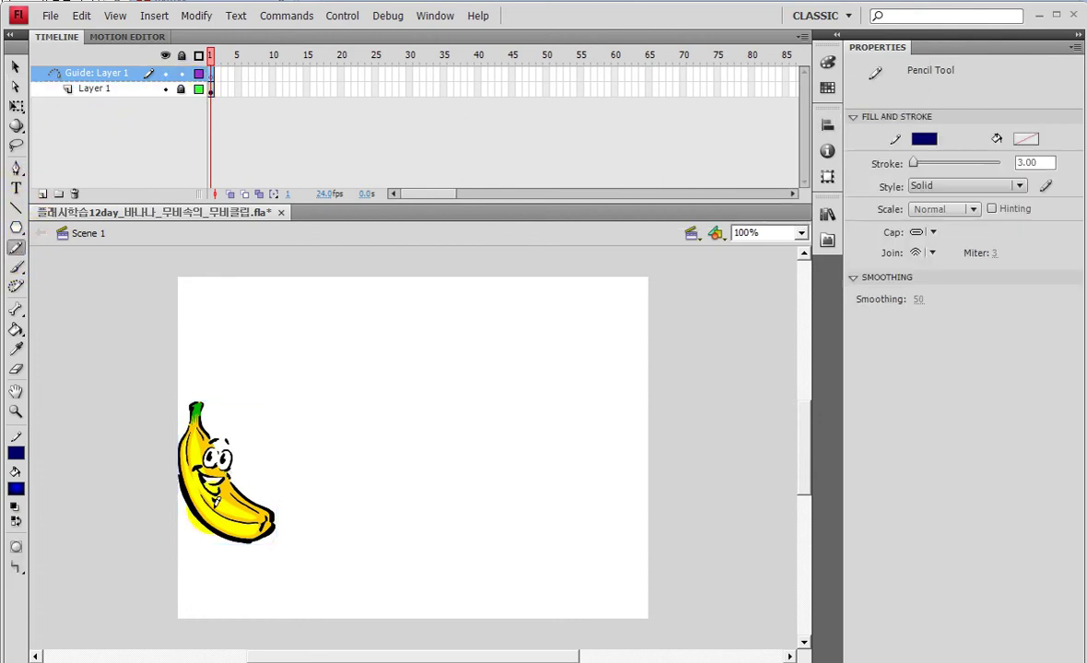
pyautogui.moveTo(230, 453)
pyautogui.mouseDown()
pyautogui.moveTo(357, 389)
pyautogui.moveTo(444, 459)
pyautogui.moveTo(392, 525)
pyautogui.moveTo(339, 423)
pyautogui.moveTo(453, 347)
pyautogui.moveTo(555, 434)
pyautogui.moveTo(544, 489)
pyautogui.moveTo(476, 463)
pyautogui.moveTo(637, 315)
pyautogui.moveTo(680, 308)
pyautogui.mouseUp()
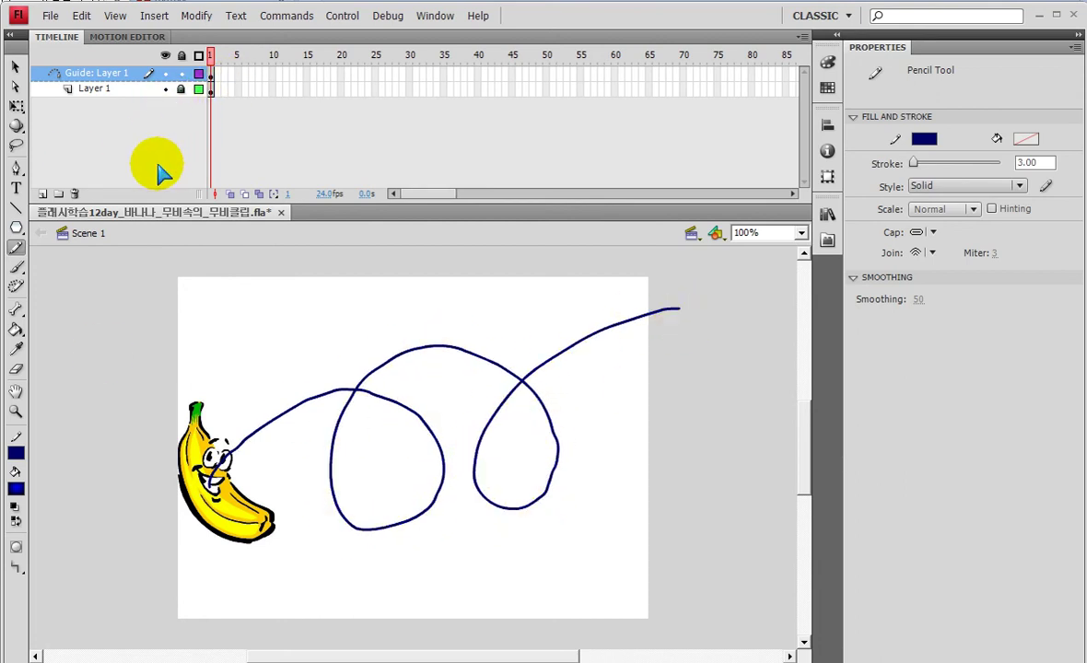
# Unlock Layer 1 and nudge the banana up and left to X -4.0, Y 128.0, near the start of the guide path
pyautogui.click(180, 88)
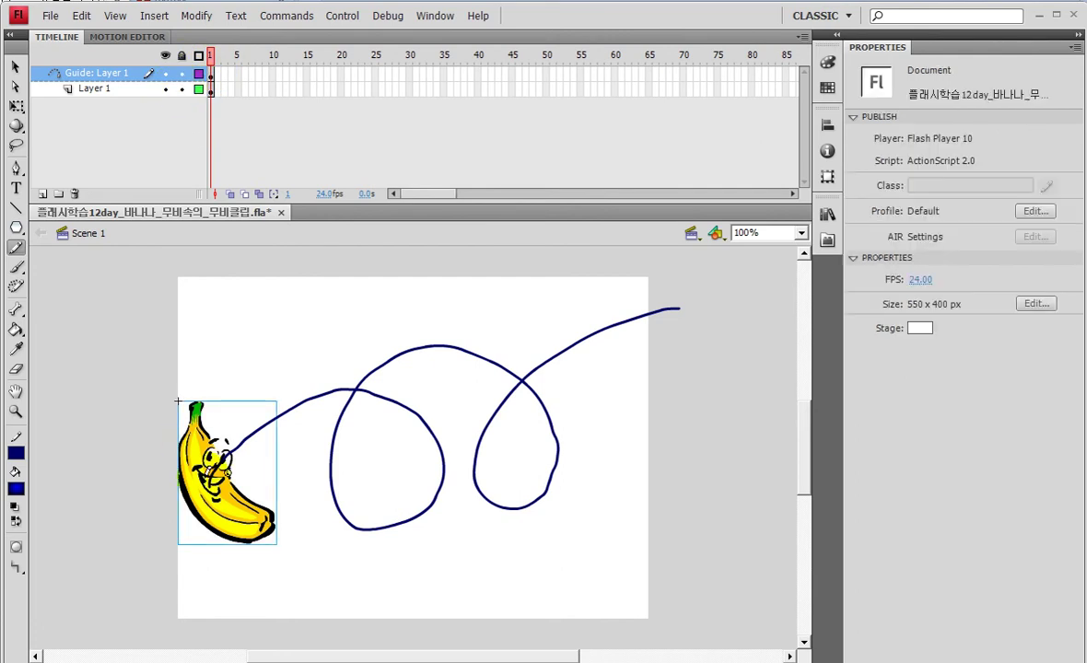
pyautogui.click(16, 68)
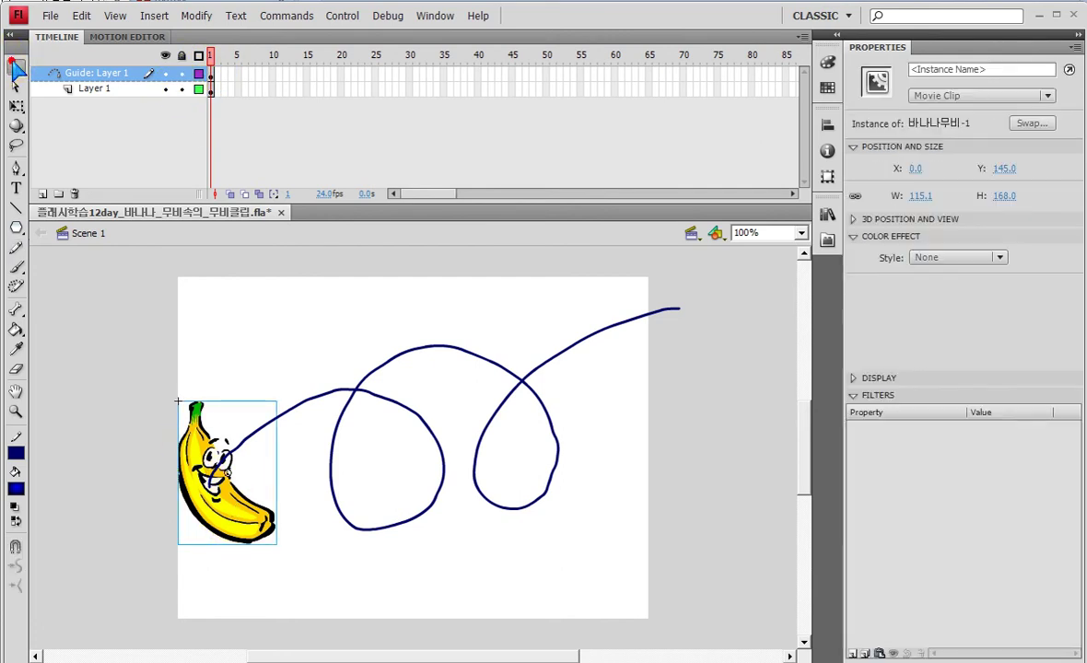
pyautogui.press('Up')
pyautogui.press('Up')
pyautogui.press('Up')
pyautogui.press('Up')
pyautogui.press('Up')
pyautogui.press('Up')
pyautogui.press('Up')
pyautogui.press('Up')
pyautogui.press('Up')
pyautogui.press('Up')
pyautogui.press('Up')
pyautogui.press('Up')
pyautogui.press('Left')
pyautogui.press('Left')
pyautogui.press('Left')
pyautogui.press('Left')
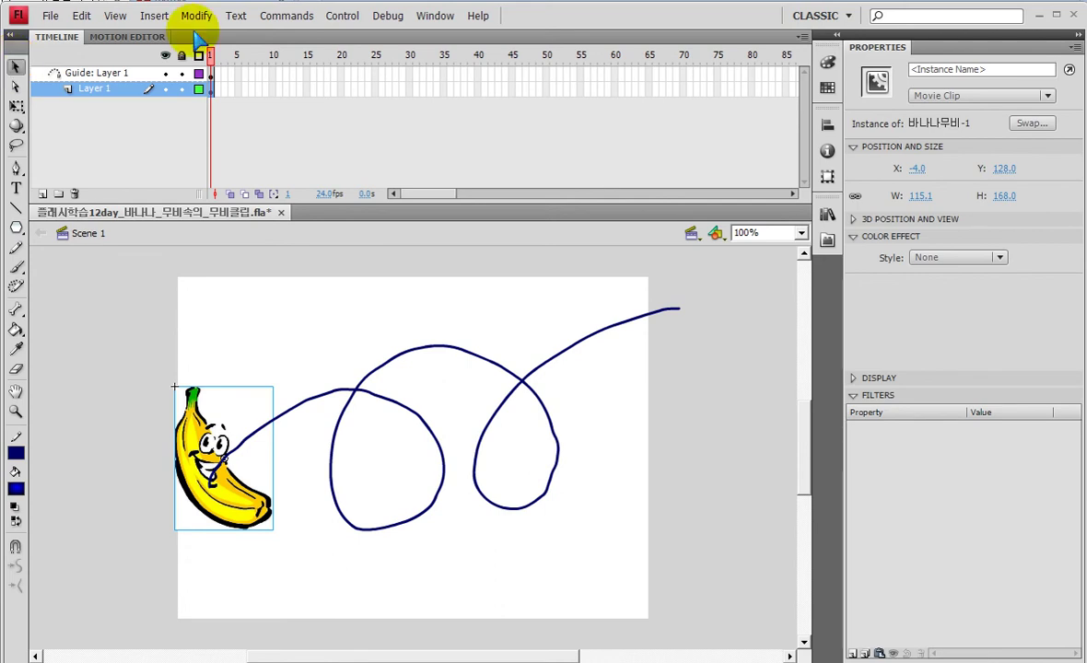
# Insert a keyframe at frame 50 of Layer 1 and extend the guide layer to frame 50
pyautogui.click(212, 90)
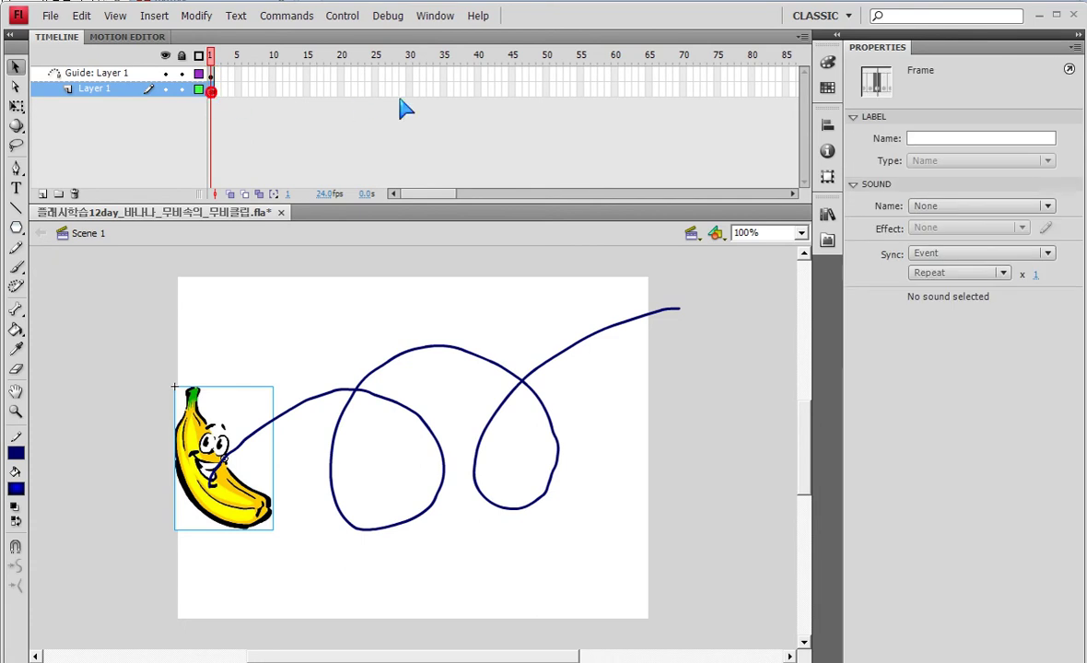
pyautogui.click(547, 89)
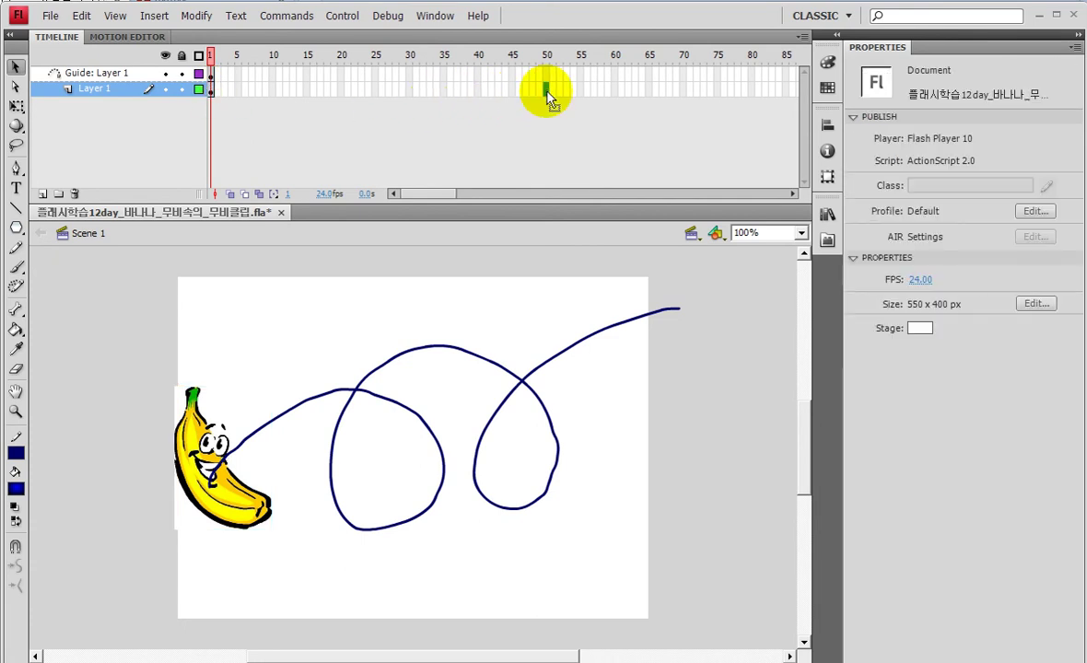
pyautogui.press('F5')
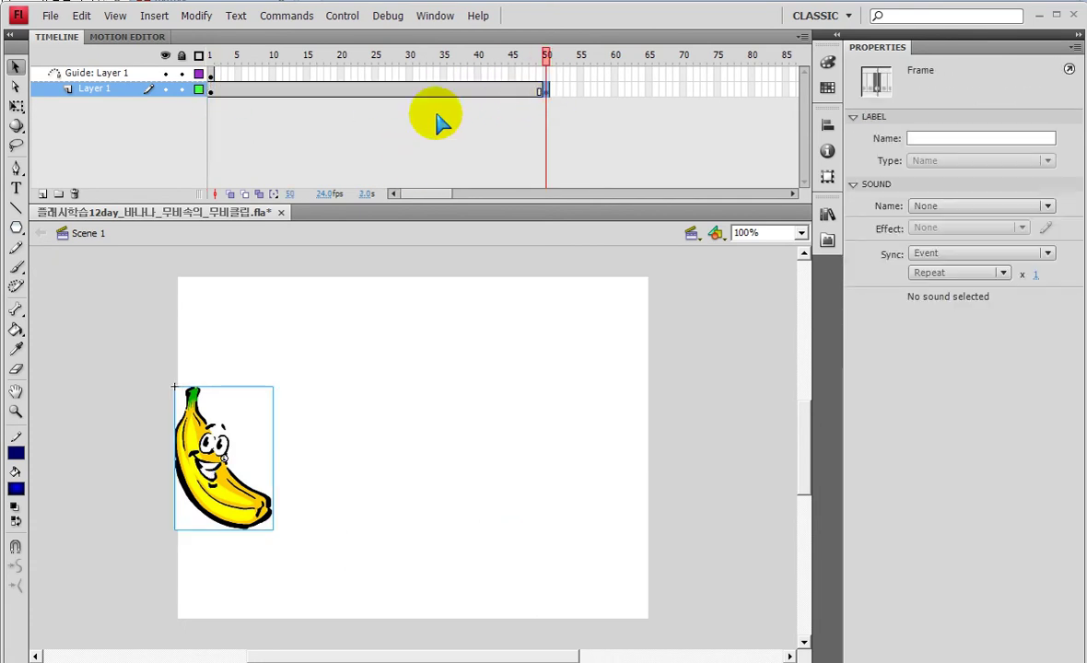
pyautogui.click(546, 74)
pyautogui.press('F5')
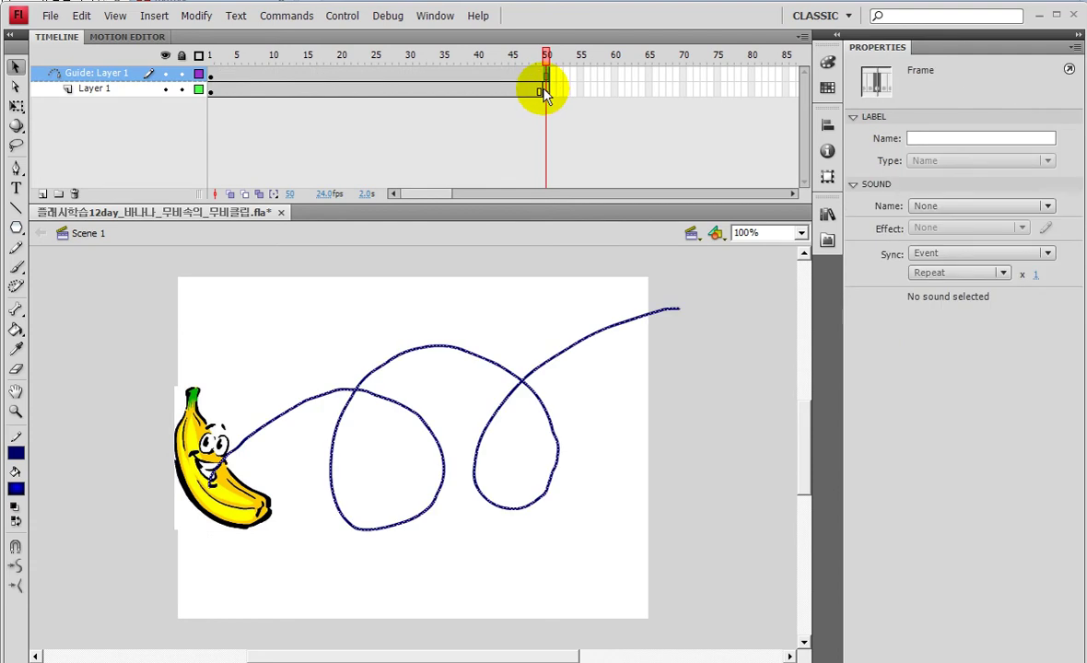
# At frame 49, move the banana onto the far end of the guide path and create a classic tween on Layer 1
pyautogui.click(541, 89)
pyautogui.moveTo(224, 488); pyautogui.dragTo(650, 380)
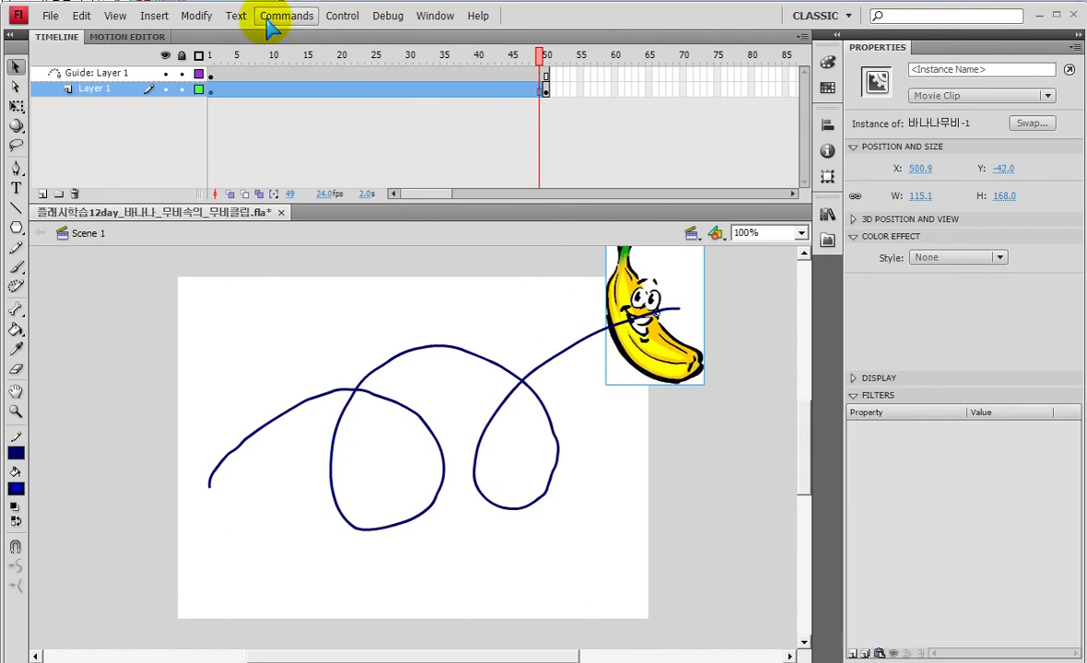
pyautogui.rightClick(319, 90)
pyautogui.click(366, 129)
pyautogui.moveTo(233, 61); pyautogui.dragTo(324, 82)
# Enable Orient to path for the Layer 1 tween and scrub the timeline to check the banana's rotation along the guide
pyautogui.click(293, 88)
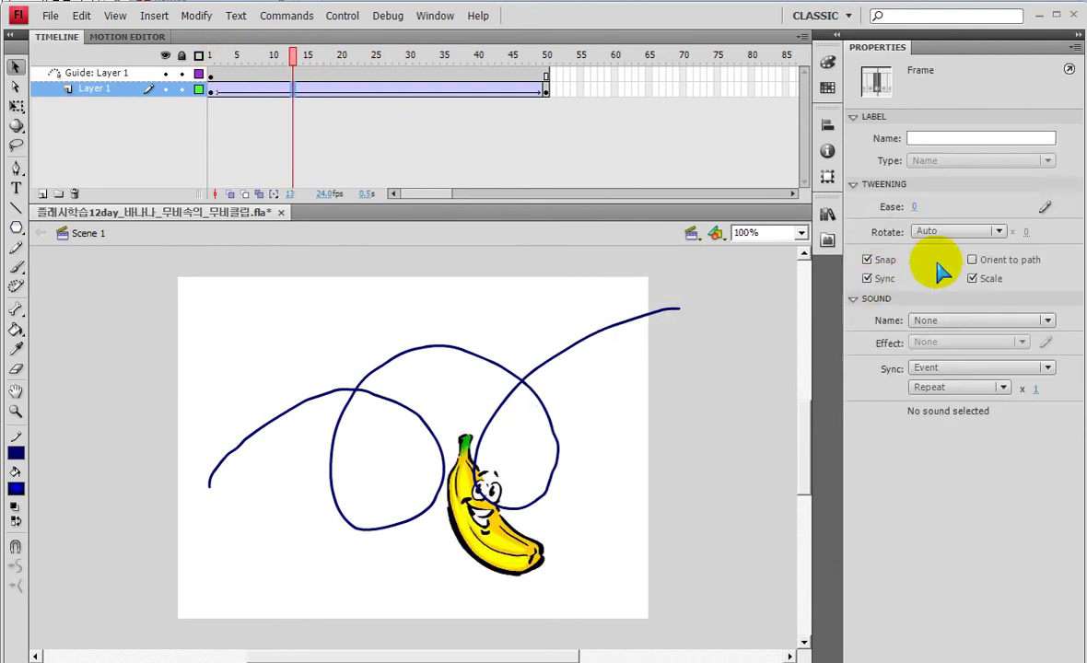
pyautogui.click(971, 260)
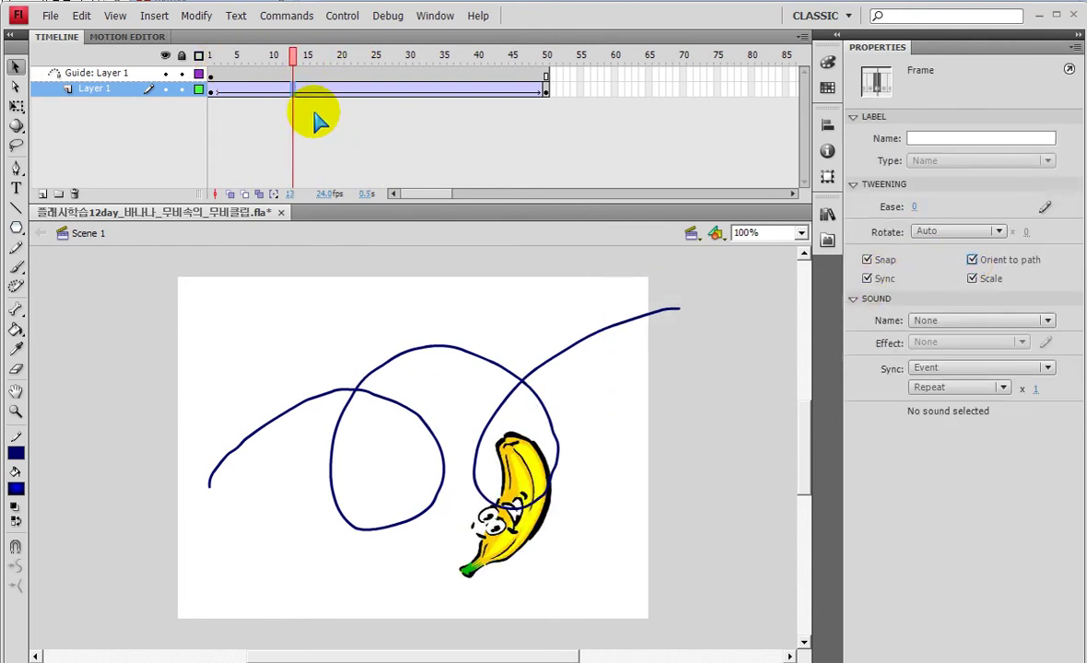
pyautogui.moveTo(288, 53); pyautogui.dragTo(344, 80)
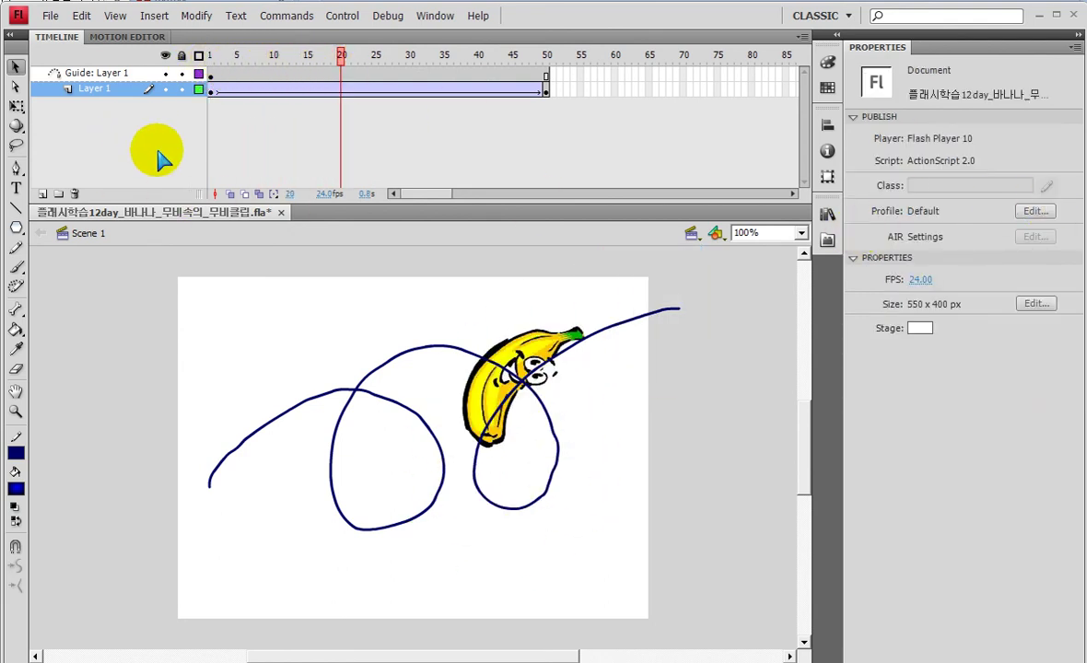
# Test the movie and maximize the preview window
pyautogui.hotkey('ctrl', 'Return')
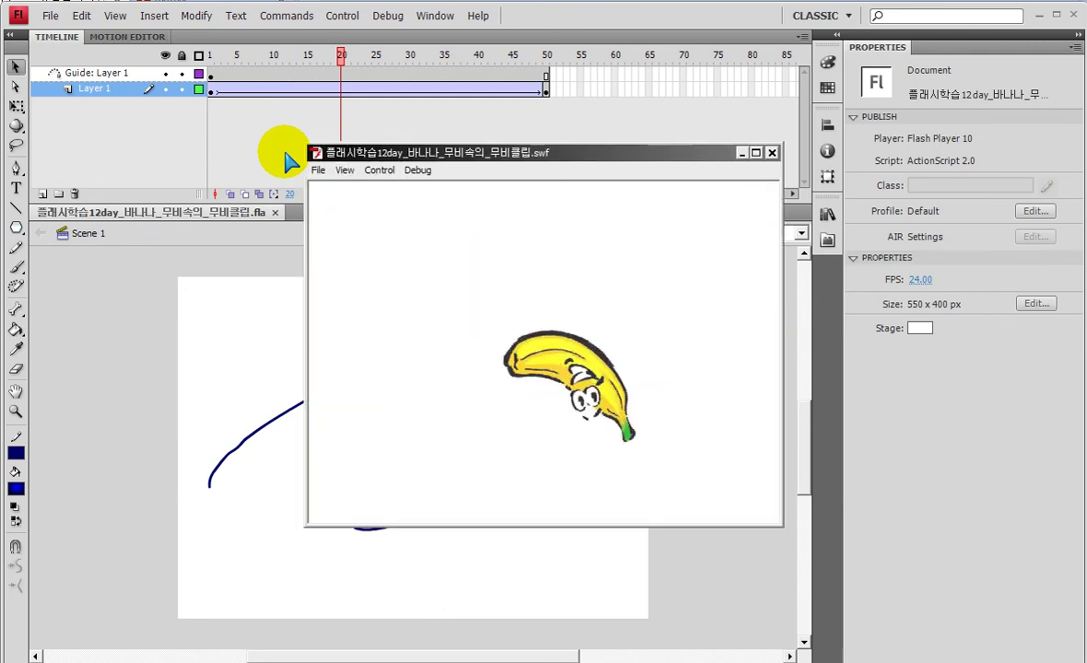
pyautogui.doubleClick(395, 156)
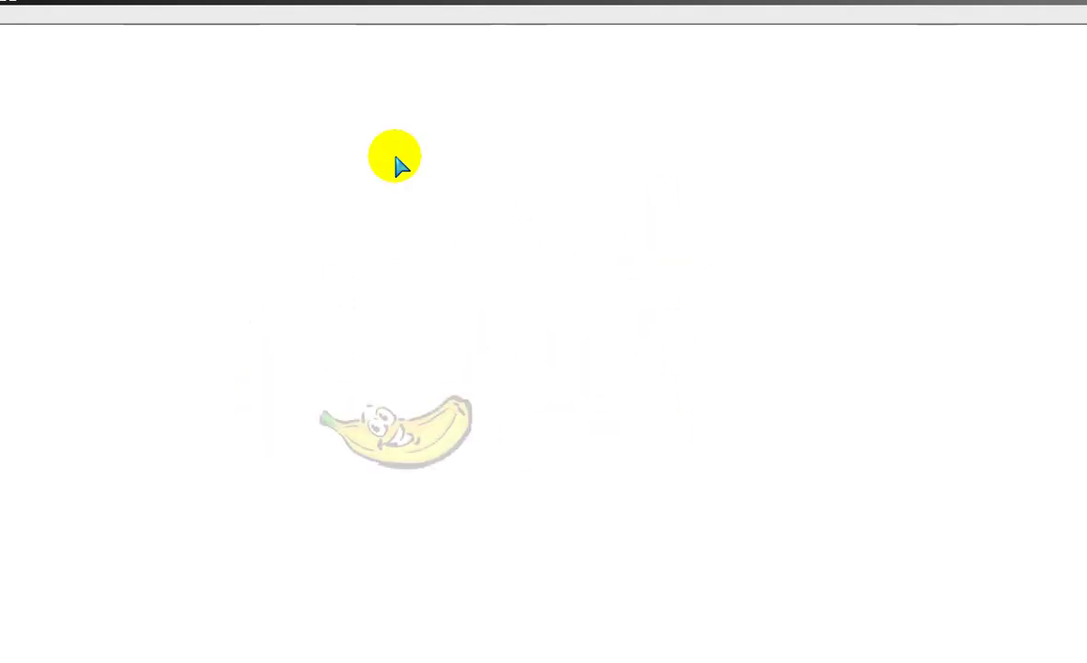